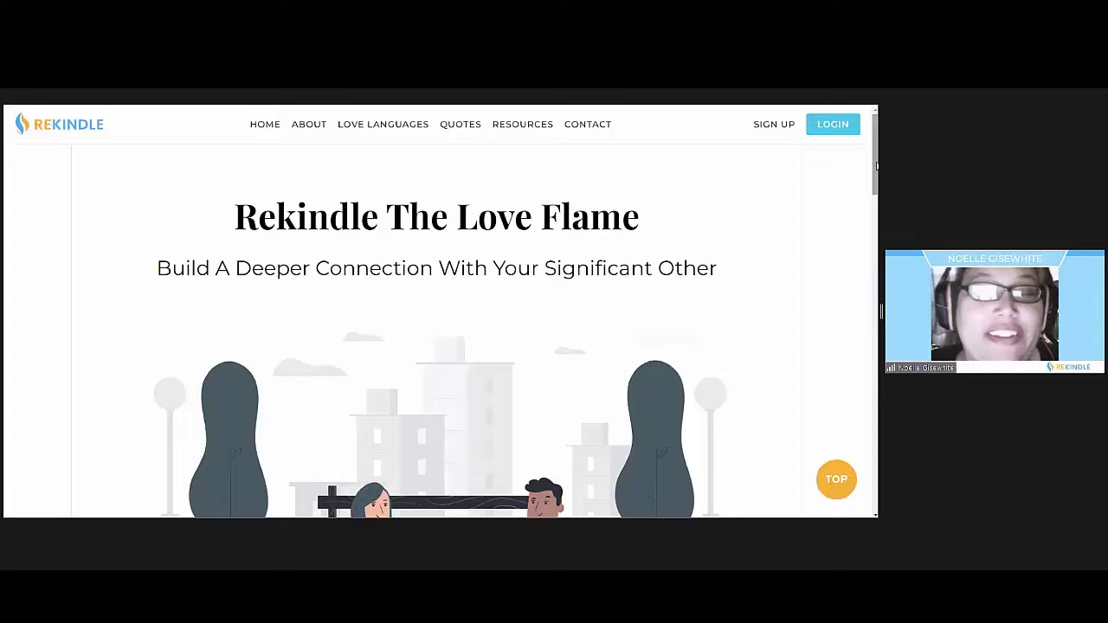
# Scroll the home page down to the How To Use Rekindle guide and newsletter signup
pyautogui.moveTo(876, 169); pyautogui.dragTo(876, 423)
# Scroll down to the home page footer, then back up to the top banner
pyautogui.scroll(-3, 483, 346)
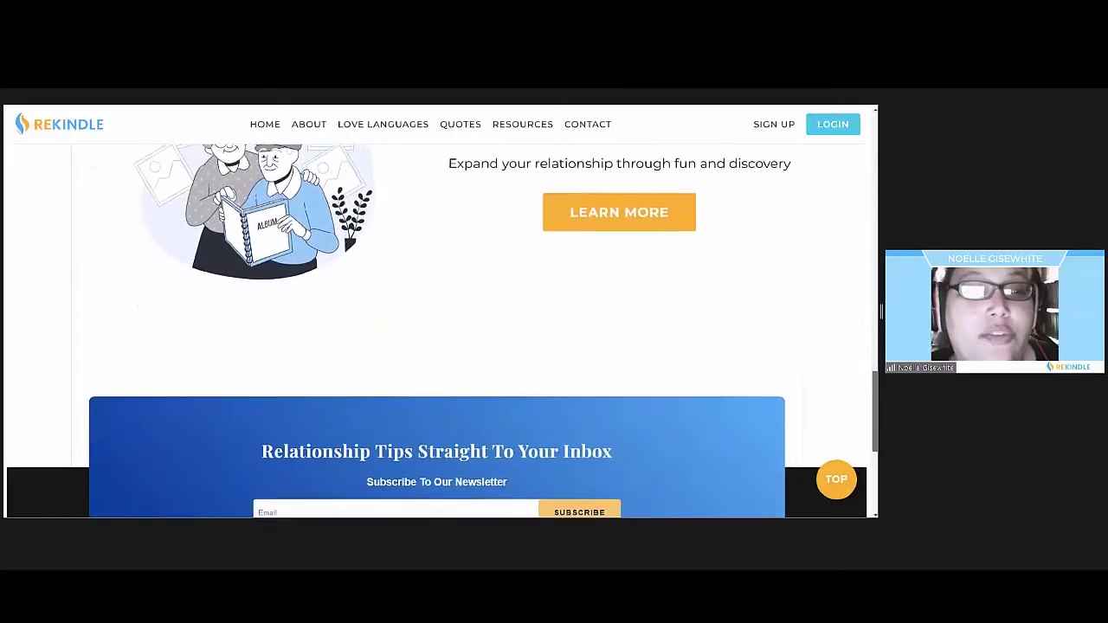
pyautogui.scroll(-2, 483, 346)
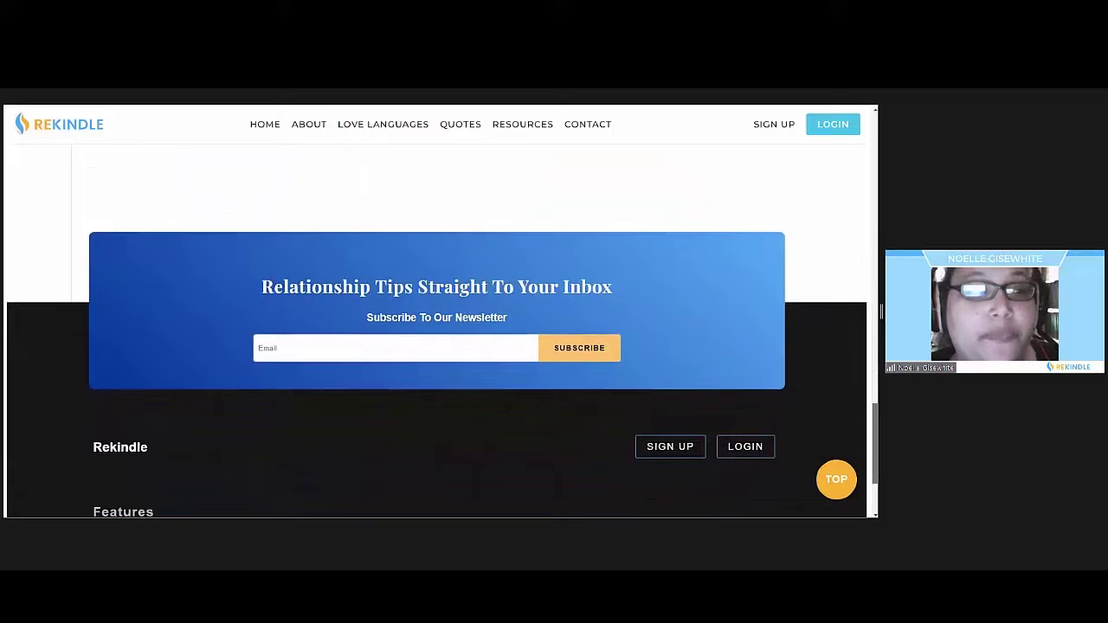
pyautogui.scroll(-2, 437, 372)
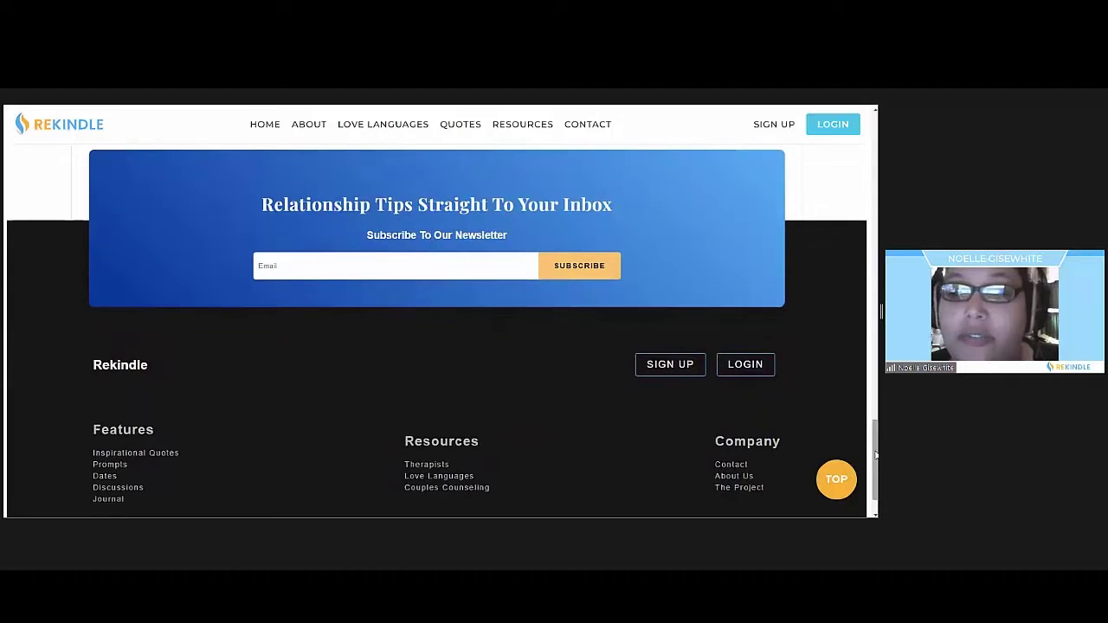
pyautogui.moveTo(874, 458)
pyautogui.mouseDown()
pyautogui.moveTo(875, 257)
pyautogui.moveTo(823, 188)
pyautogui.mouseUp()
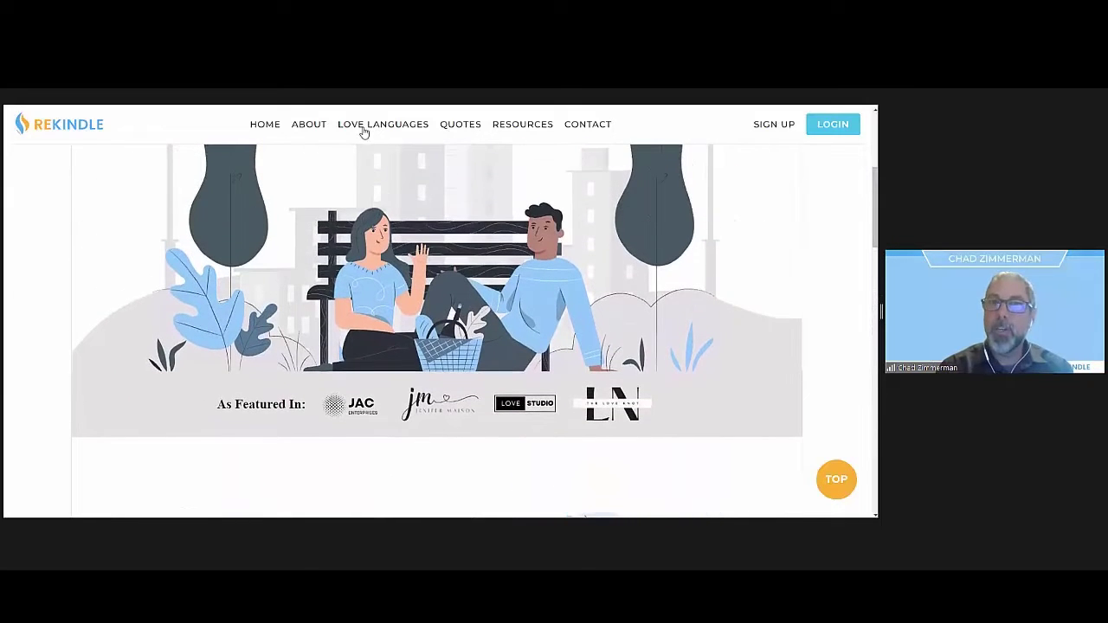
# View the About page's Prompt, Date, Discuss and Journal instructions, then go to Love Languages
pyautogui.click(309, 124)
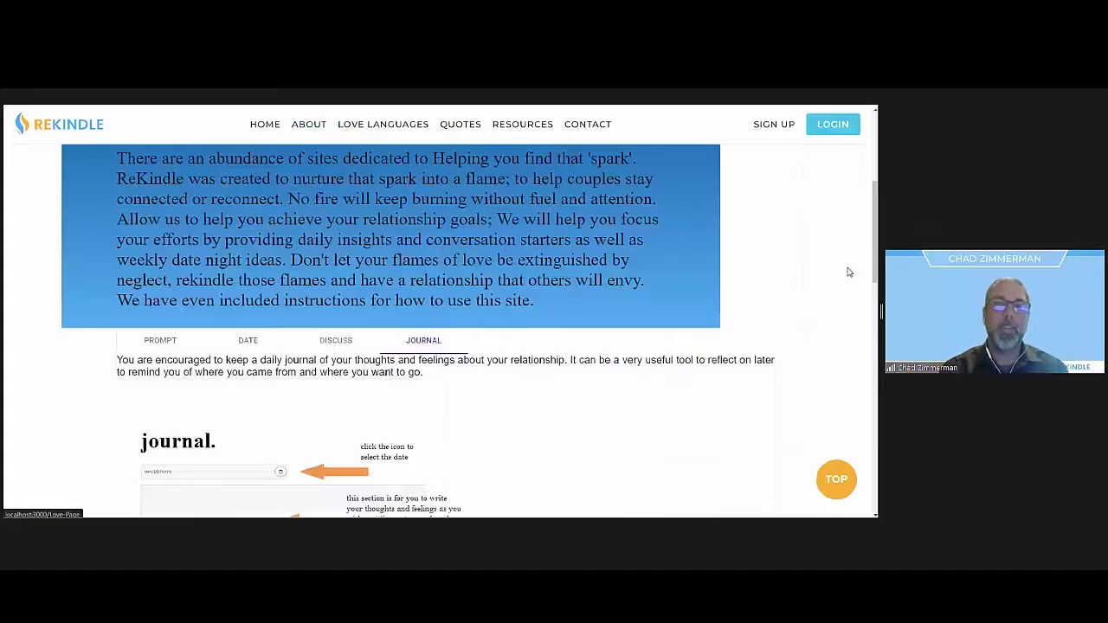
pyautogui.moveTo(874, 247)
pyautogui.mouseDown()
pyautogui.moveTo(874, 217)
pyautogui.moveTo(867, 314)
pyautogui.moveTo(869, 298)
pyautogui.mouseUp()
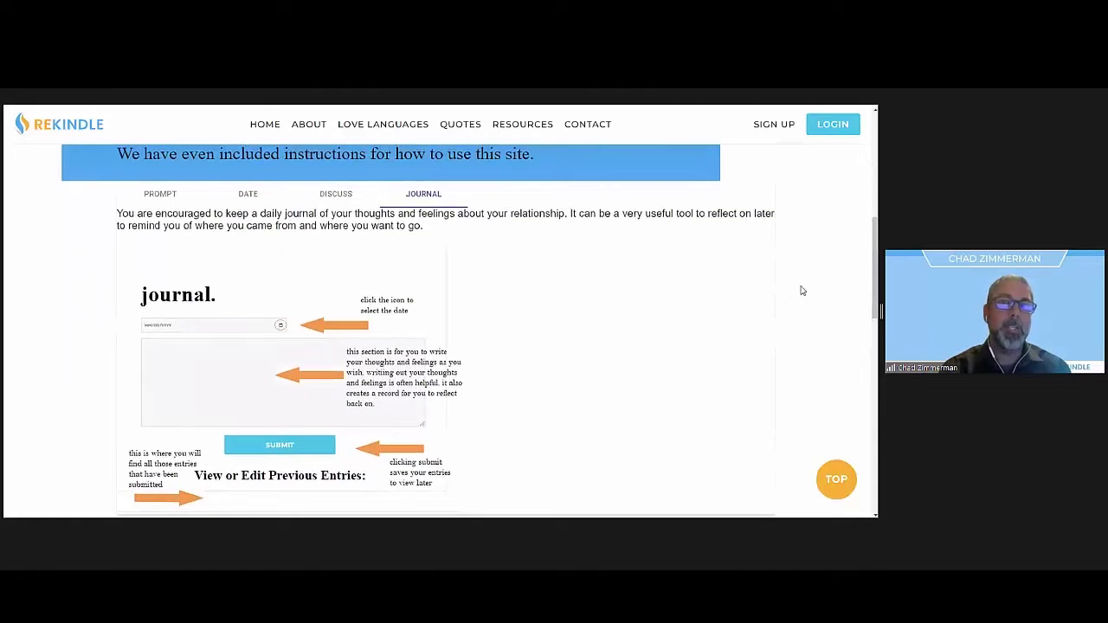
pyautogui.click(156, 198)
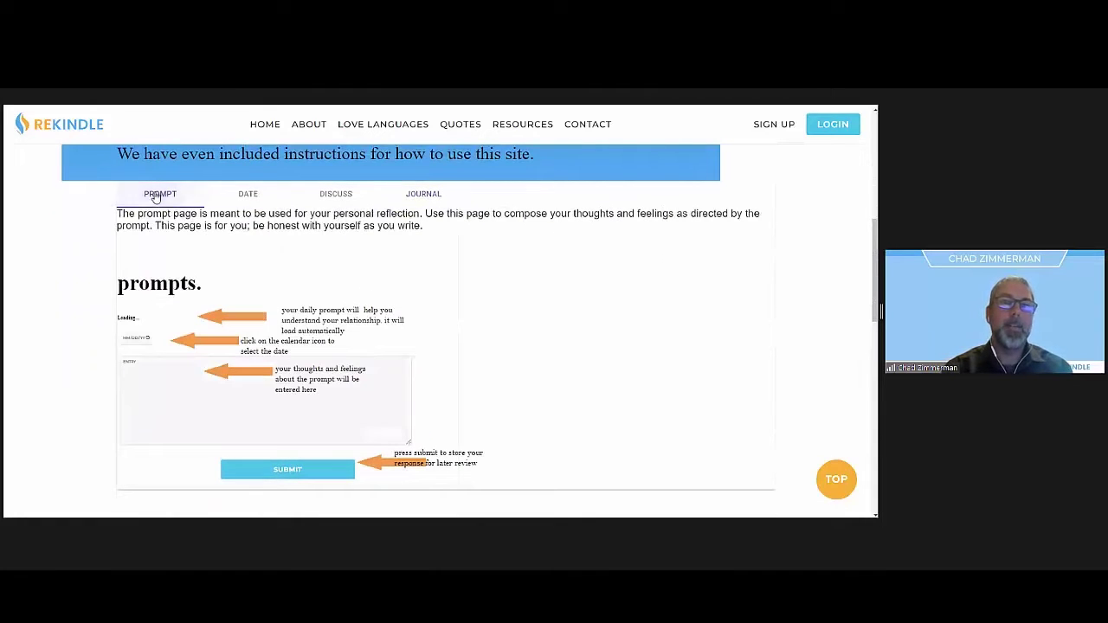
pyautogui.click(249, 197)
pyautogui.click(337, 197)
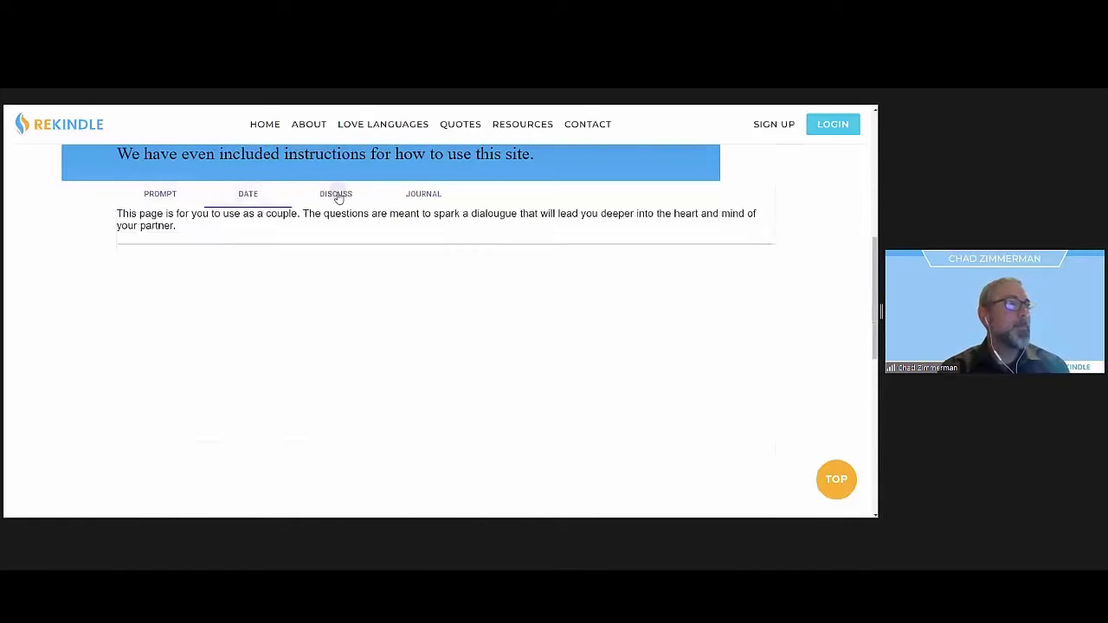
pyautogui.click(426, 201)
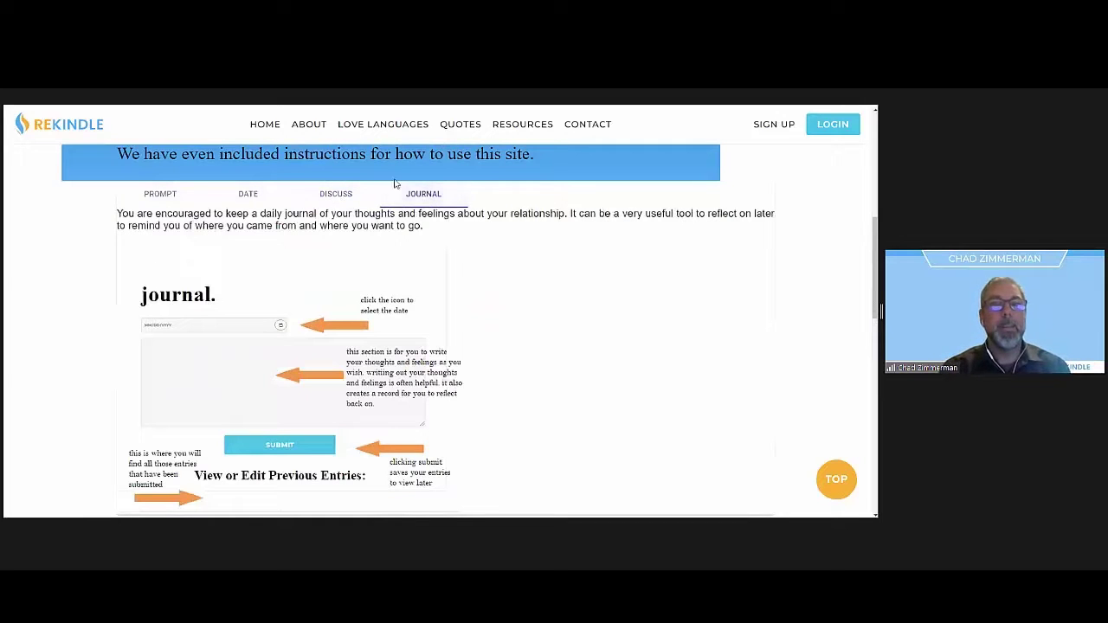
pyautogui.click(371, 128)
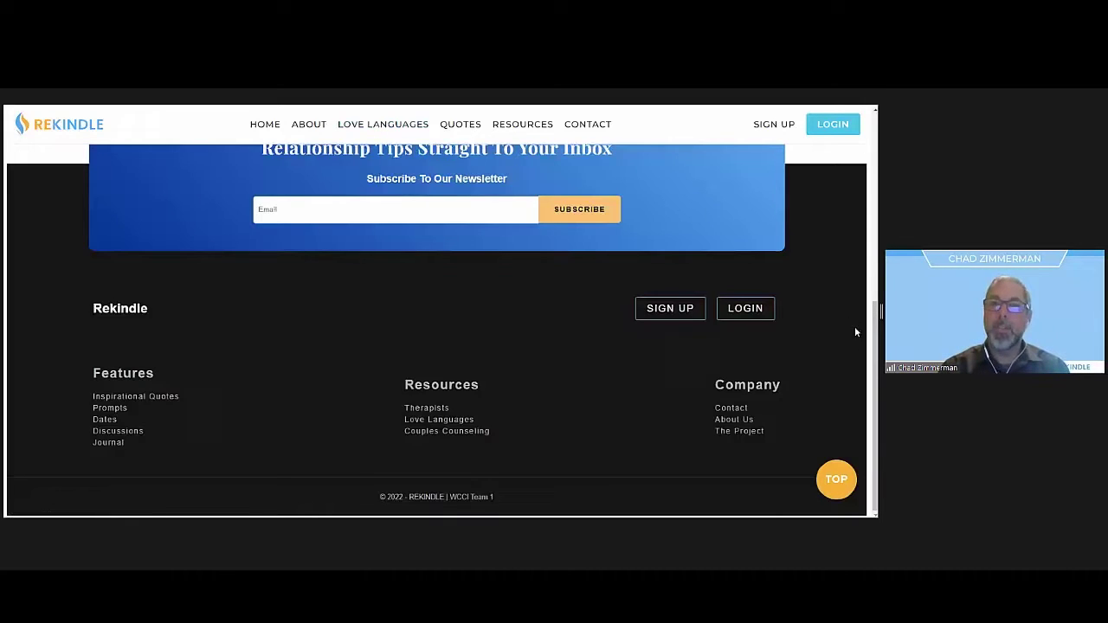
pyautogui.moveTo(869, 365); pyautogui.dragTo(866, 190)
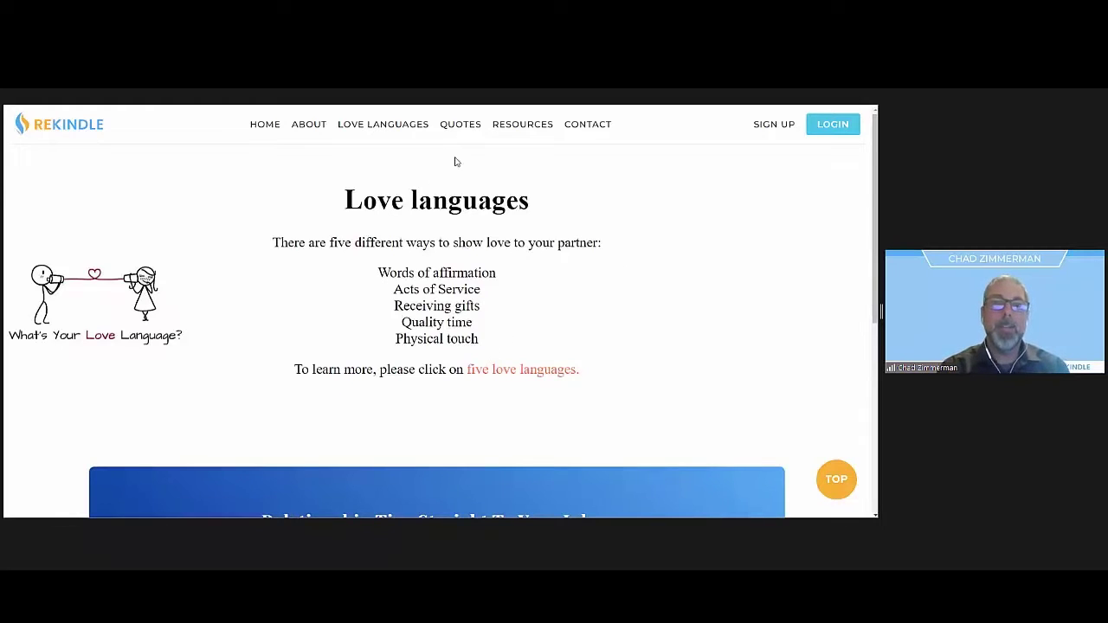
# Open the Quotes page and fetch the quote 'Act as if what you do makes a difference.'
pyautogui.click(452, 131)
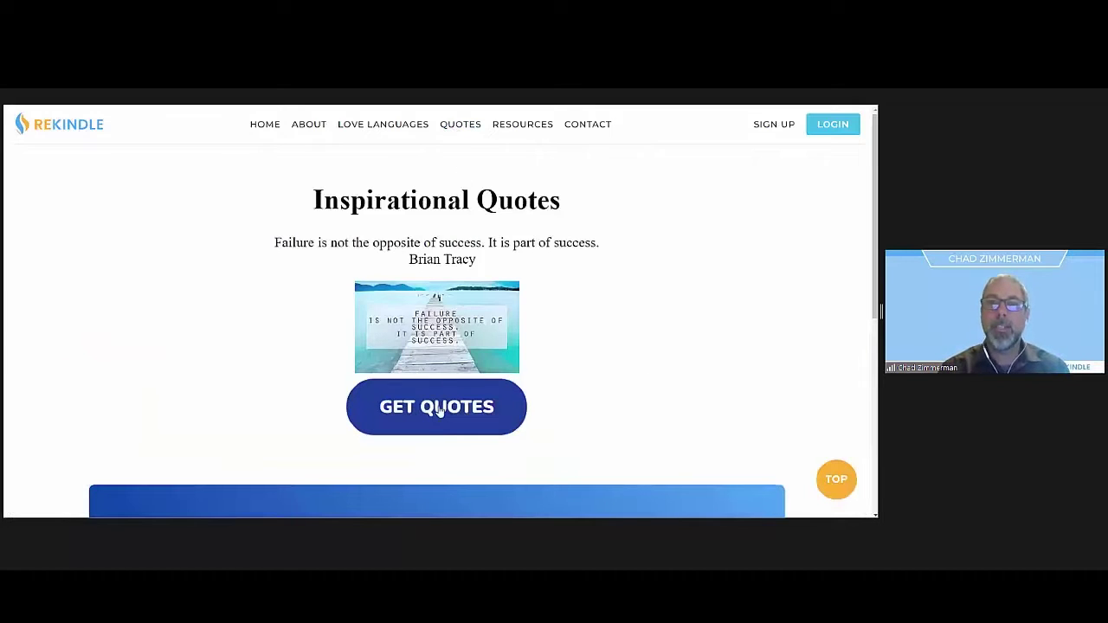
pyautogui.click(434, 418)
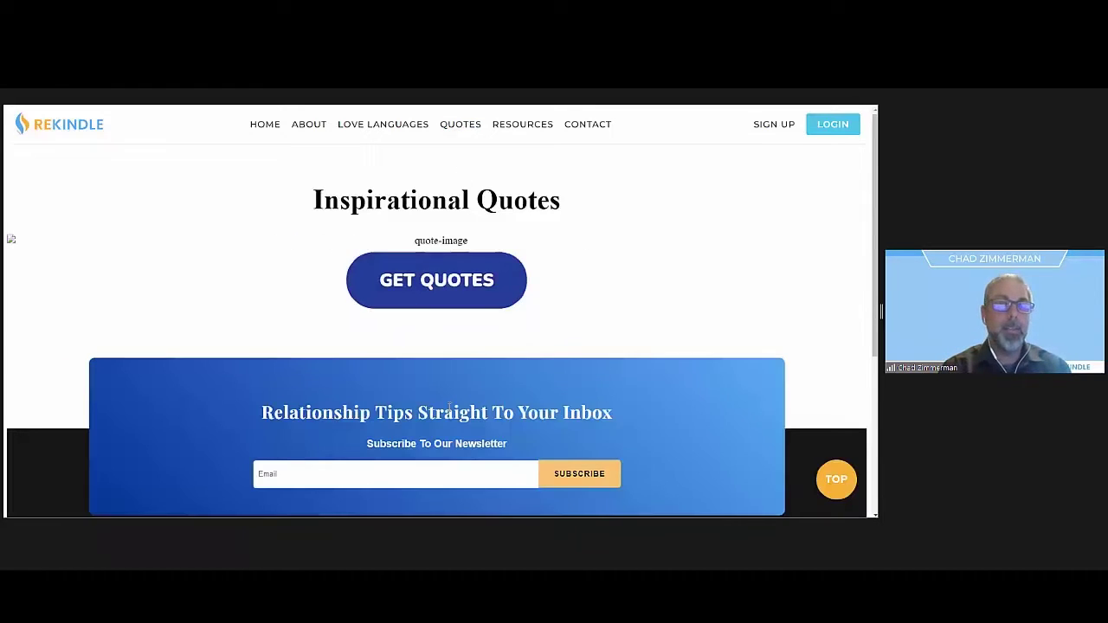
pyautogui.scroll(-2, 546, 328)
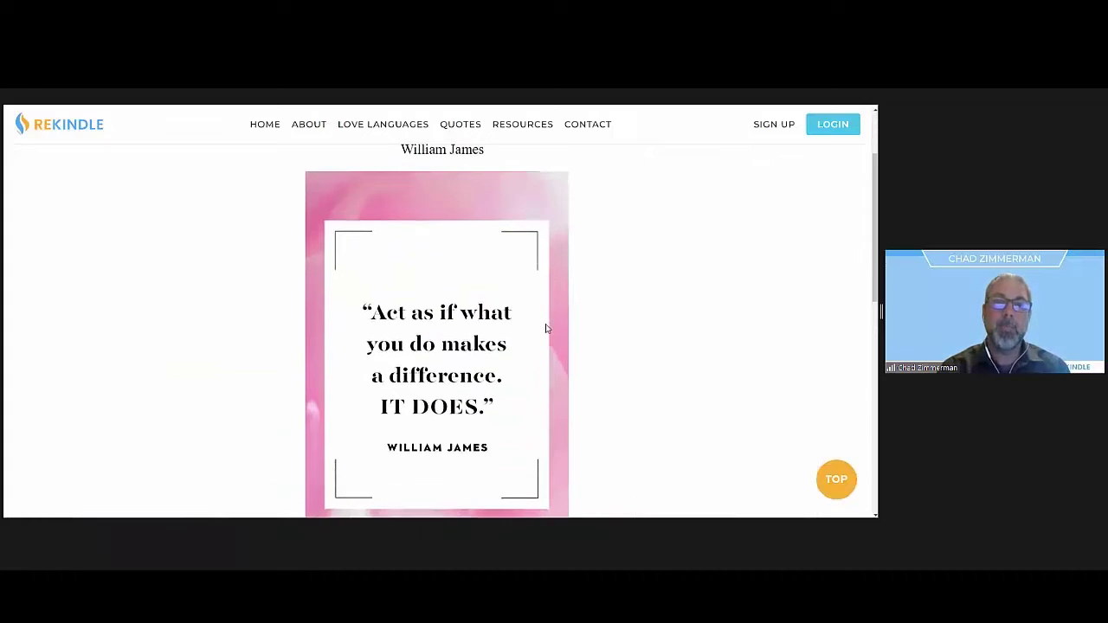
pyautogui.scroll(2, 546, 328)
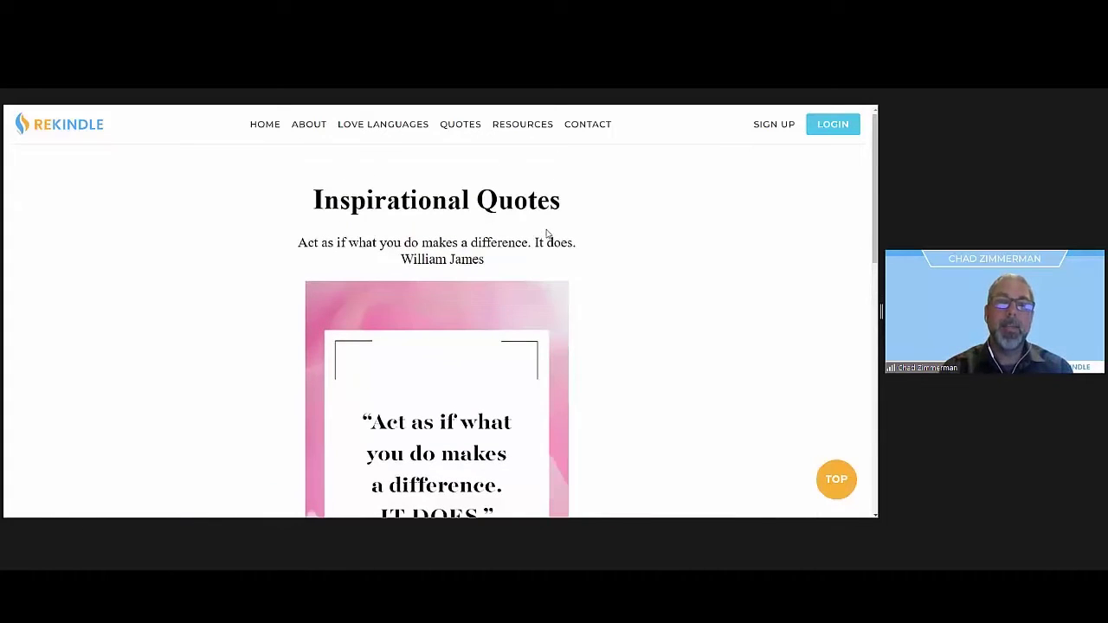
# Browse the Resources page, then go to the Sign Up For Rekindle page
pyautogui.click(519, 130)
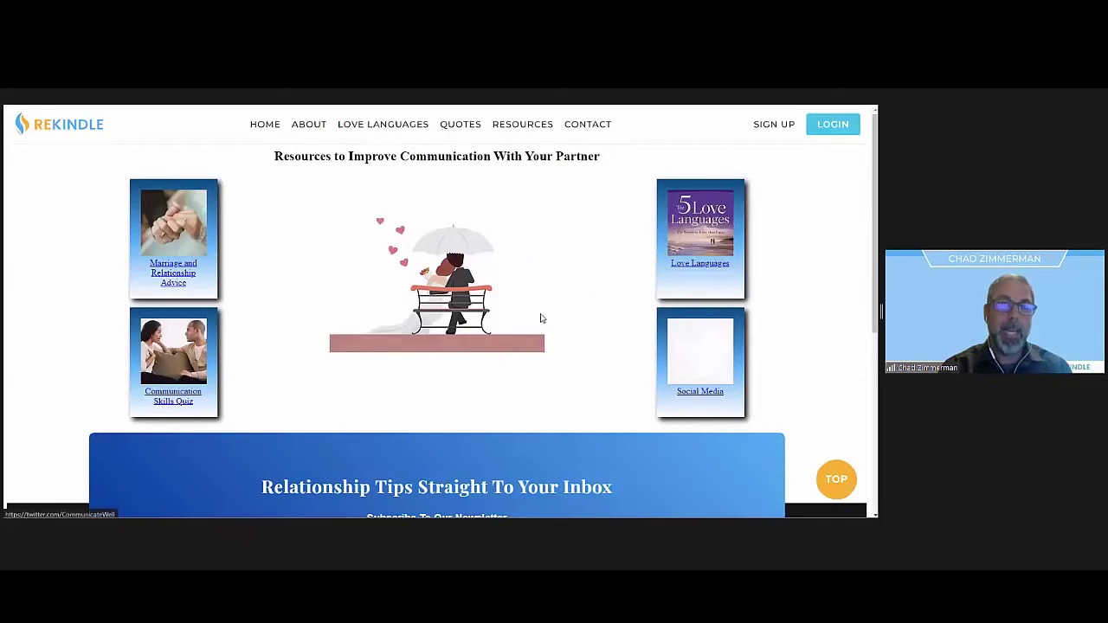
pyautogui.click(766, 128)
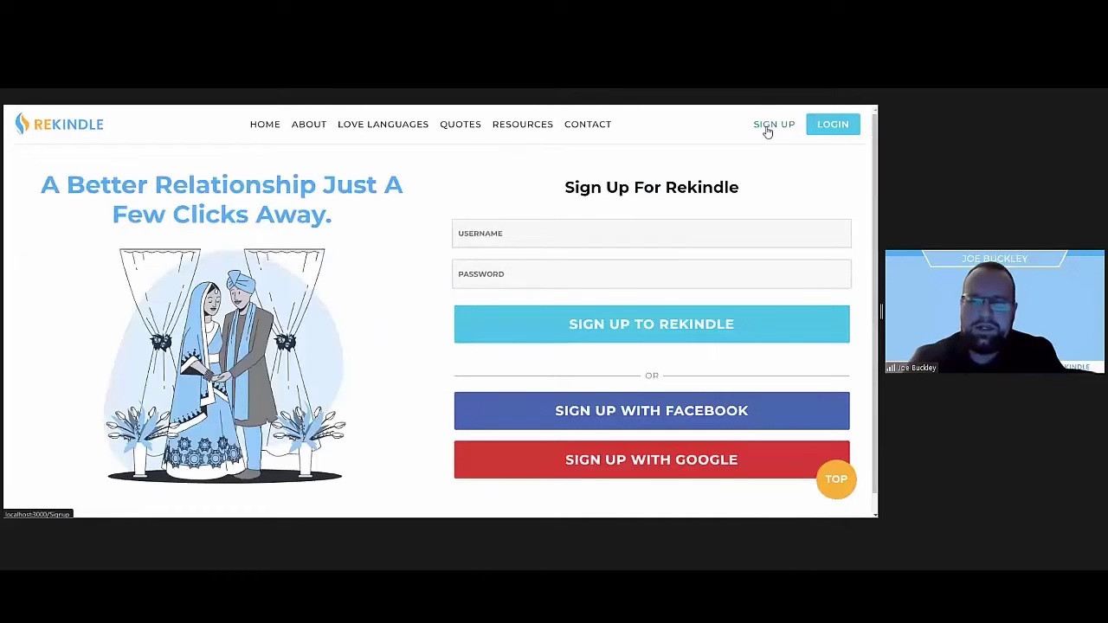
# Go to the login page and sign in to reach the dashboard
pyautogui.click(831, 132)
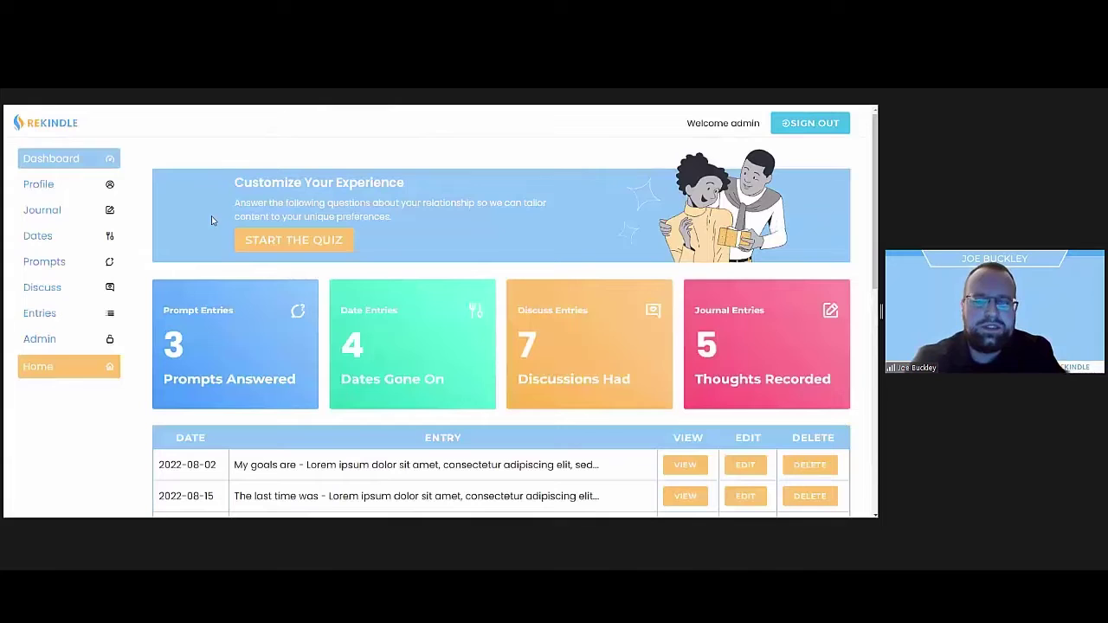
# Answer the four quiz questions (under a year, adventurous personality) and close the thank-you popup
pyautogui.click(301, 244)
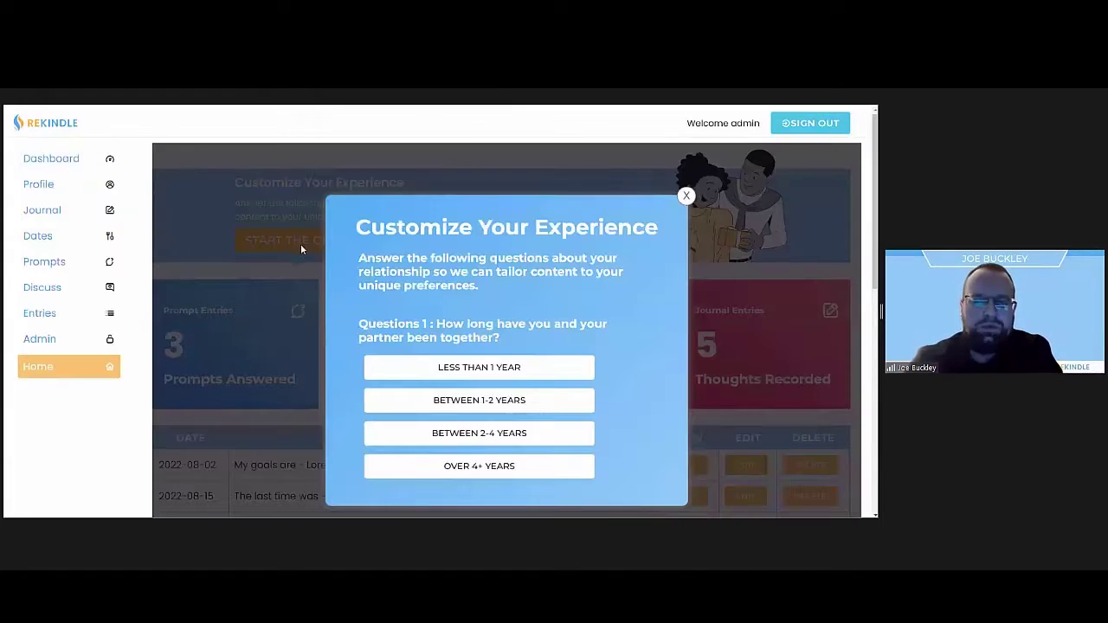
pyautogui.click(477, 373)
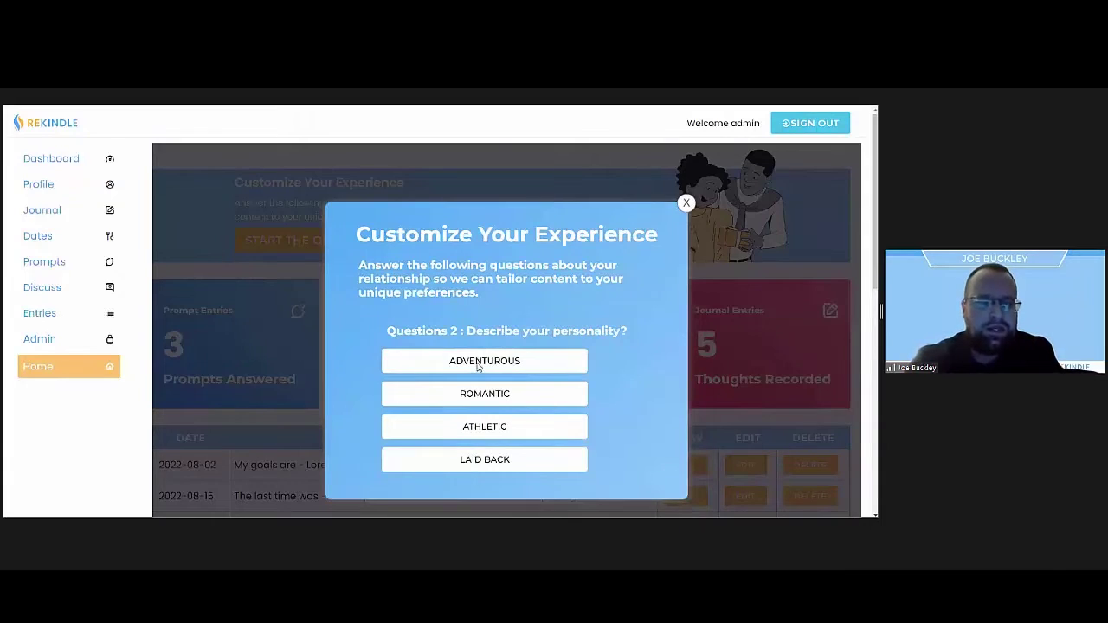
pyautogui.click(478, 367)
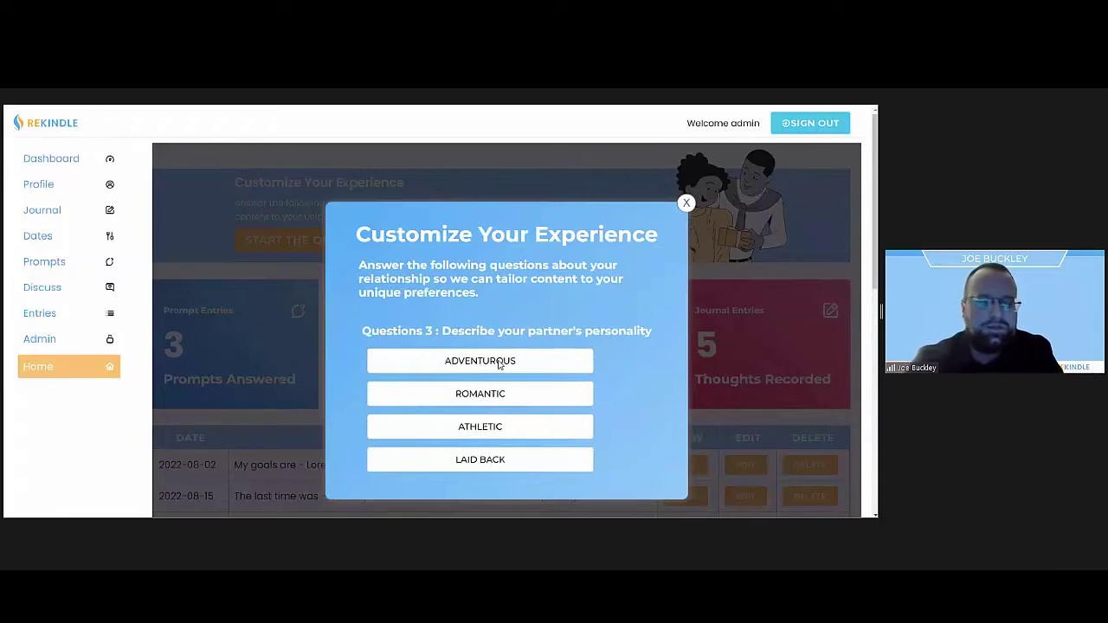
pyautogui.click(498, 364)
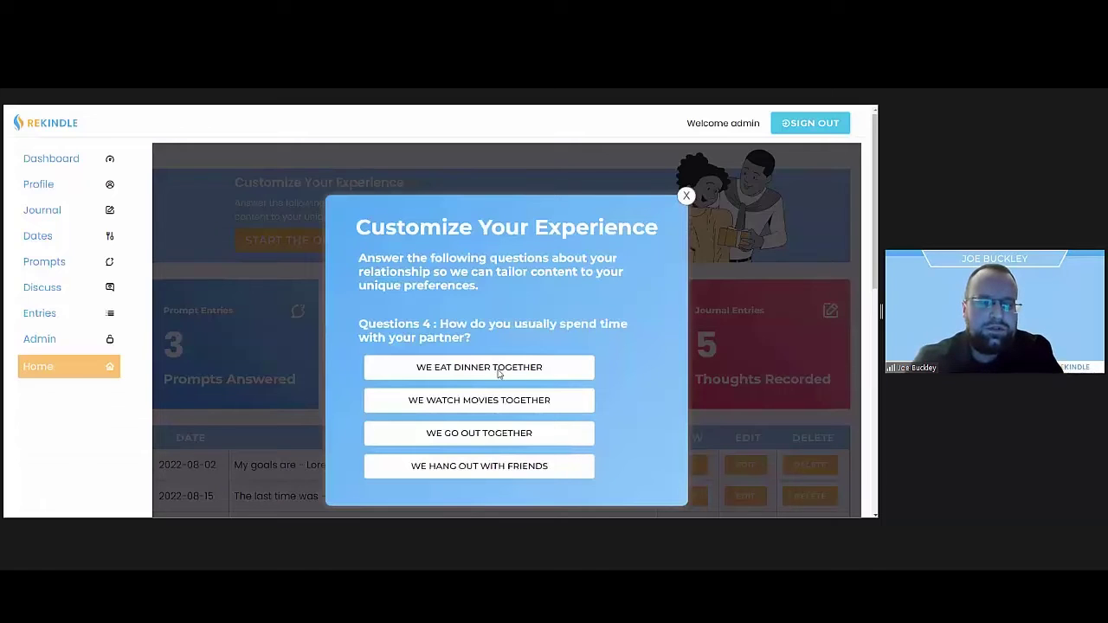
pyautogui.click(498, 373)
pyautogui.click(530, 373)
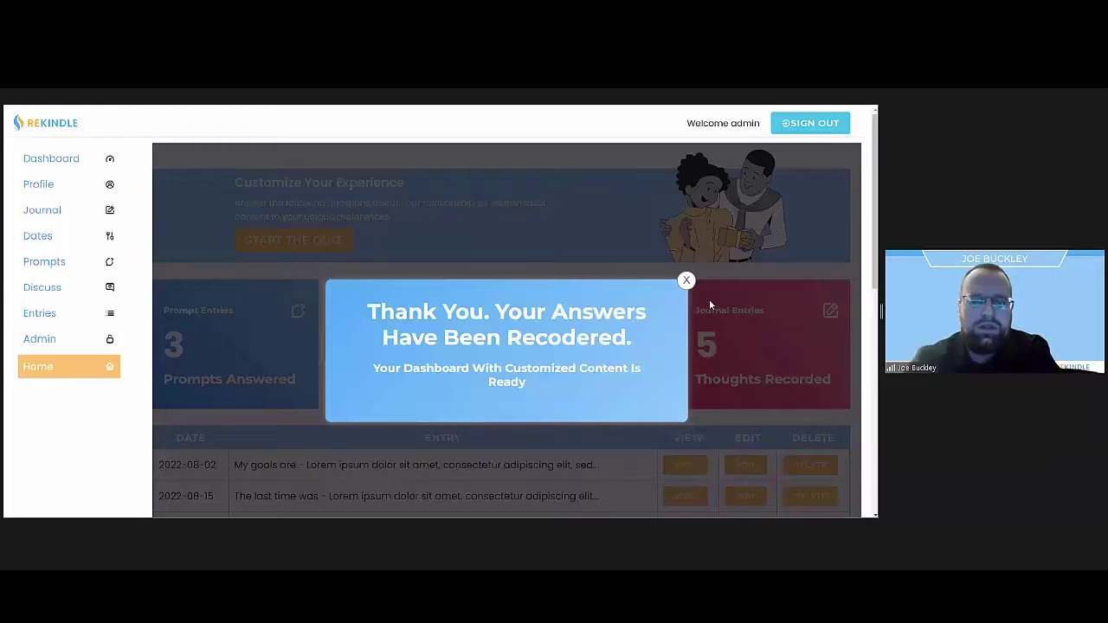
pyautogui.click(686, 281)
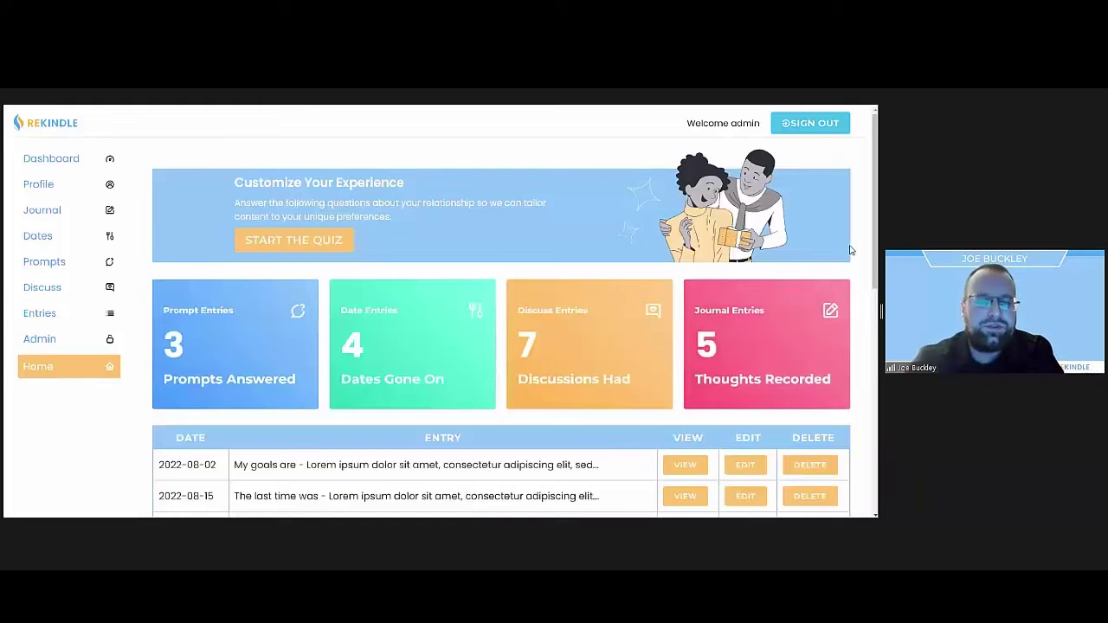
# Scroll the dashboard and go to the Profile page from the sidebar
pyautogui.moveTo(877, 247)
pyautogui.mouseDown()
pyautogui.moveTo(875, 315)
pyautogui.moveTo(874, 214)
pyautogui.mouseUp()
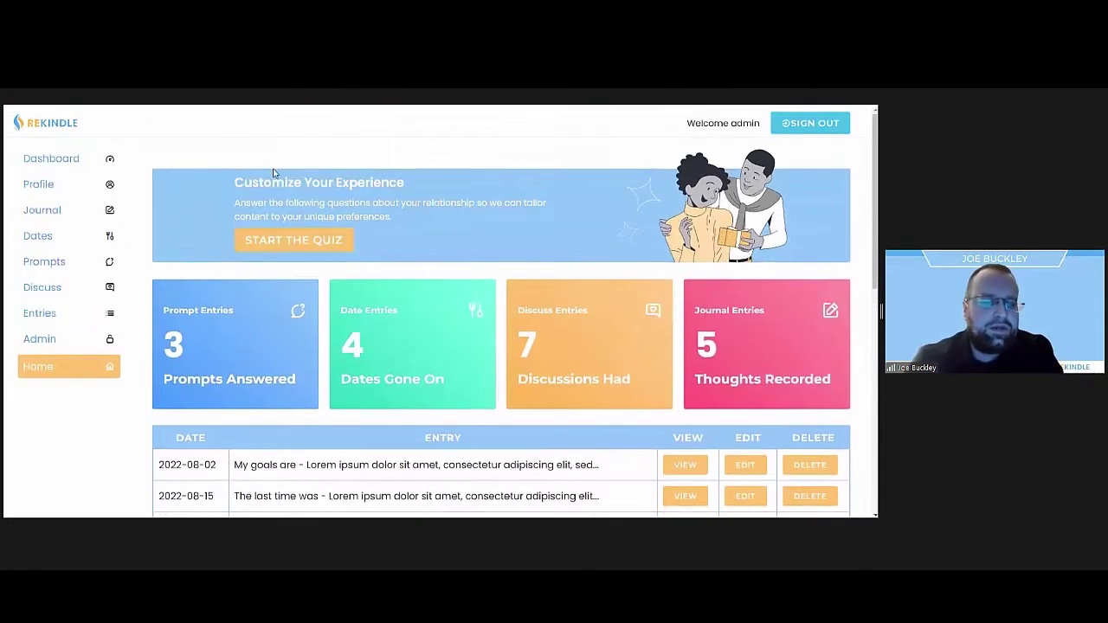
pyautogui.click(40, 187)
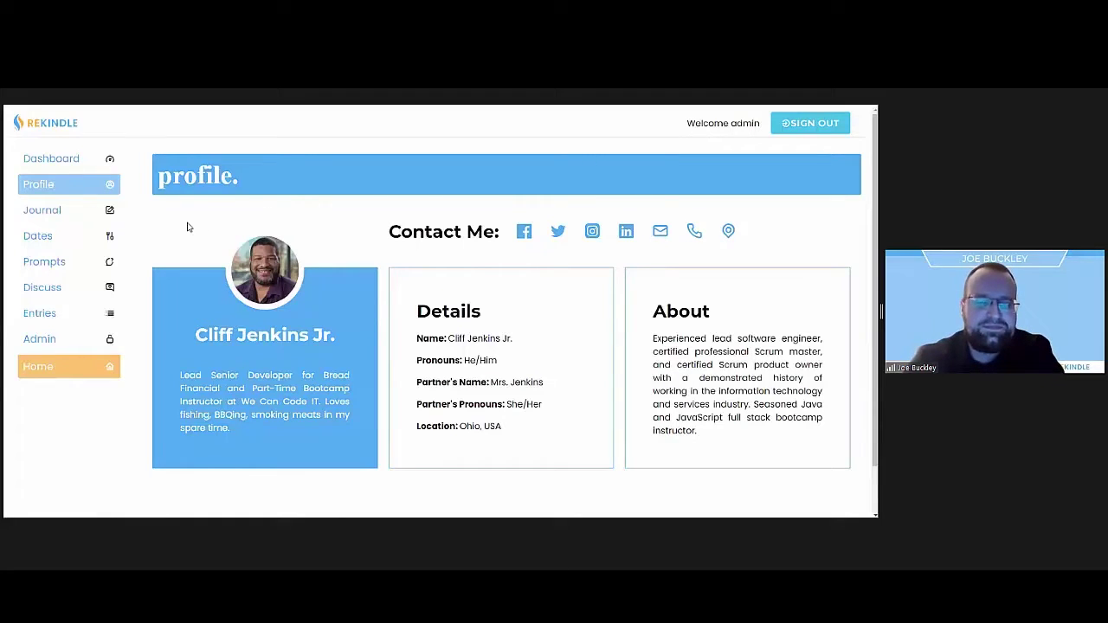
# Submit a journal entry dated August 31, 2022 reading 'Hi'
pyautogui.click(41, 215)
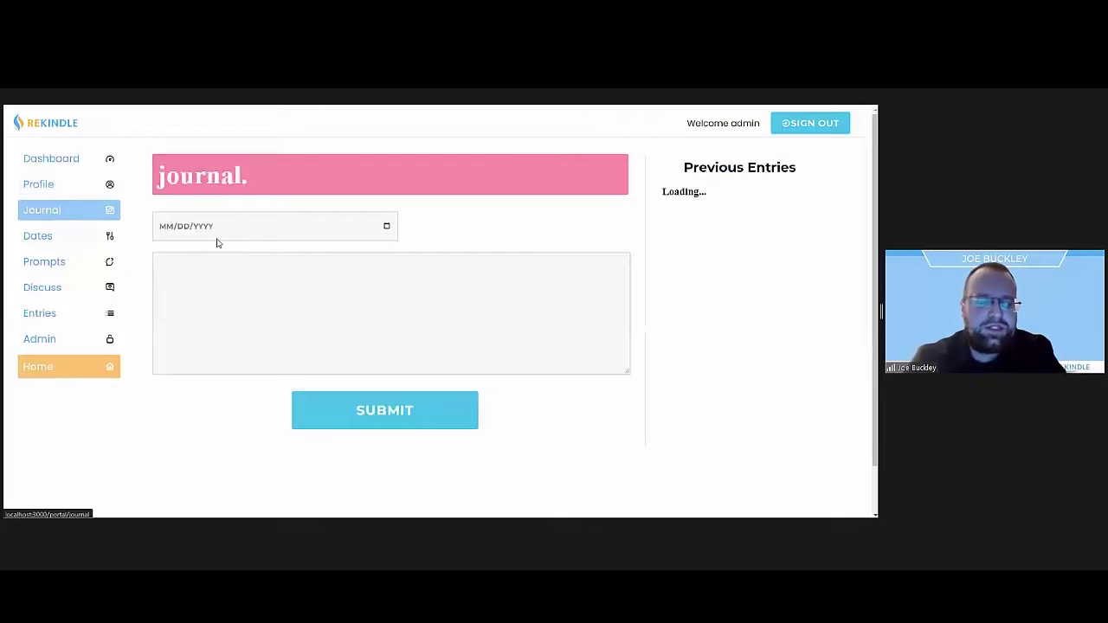
pyautogui.click(387, 228)
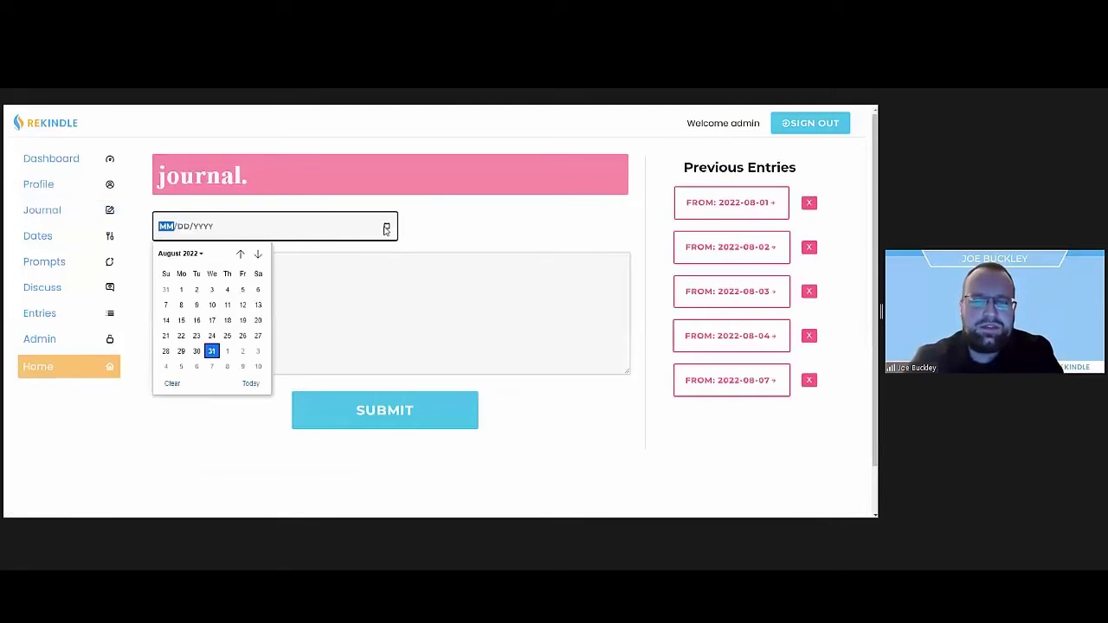
pyautogui.click(212, 352)
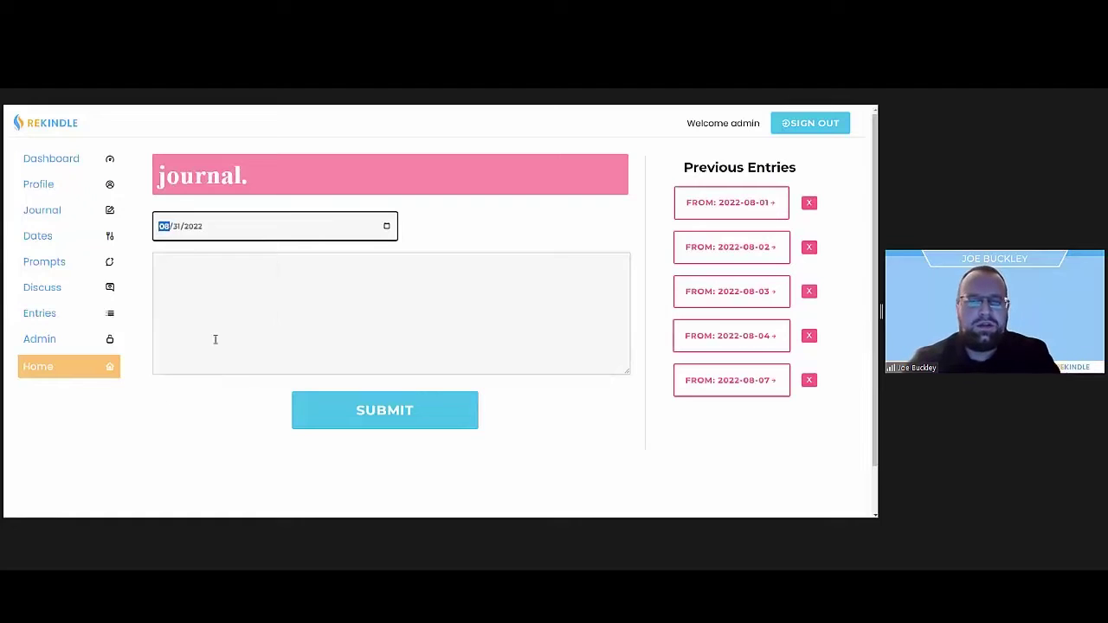
pyautogui.click(226, 269)
pyautogui.write('Hi')
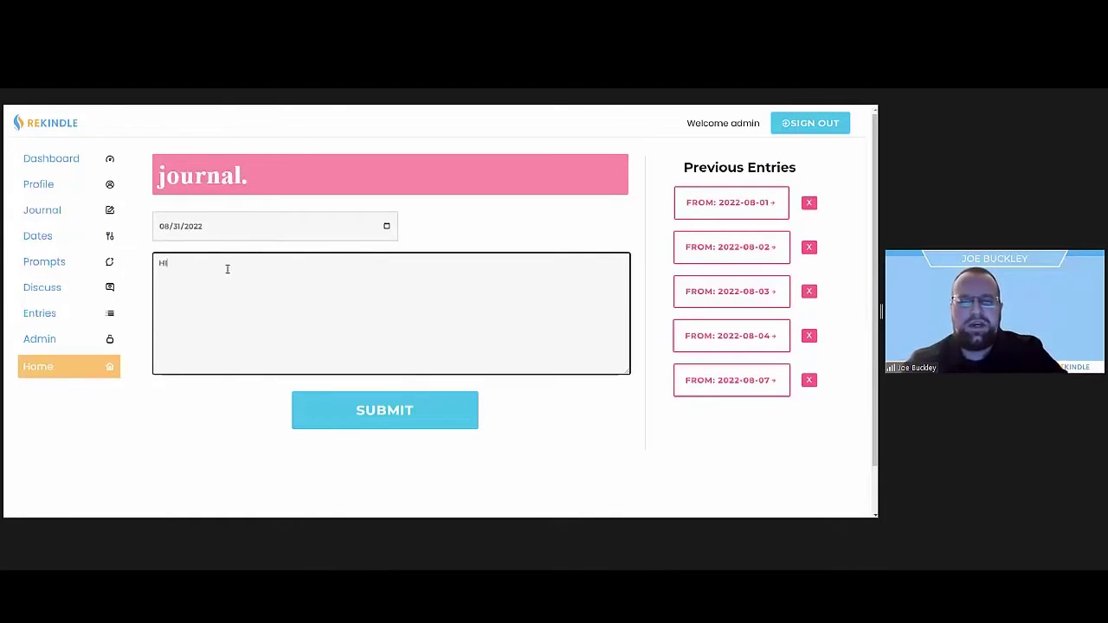
pyautogui.click(385, 413)
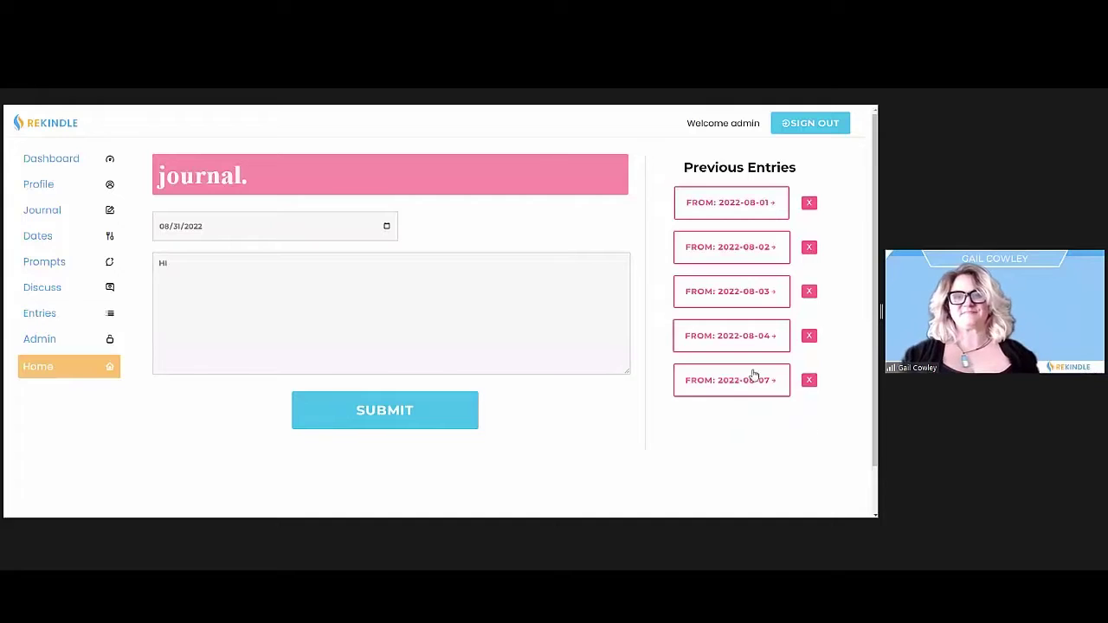
# View the 2022-08-01 journal entry down to its Edit This Entry box
pyautogui.click(700, 208)
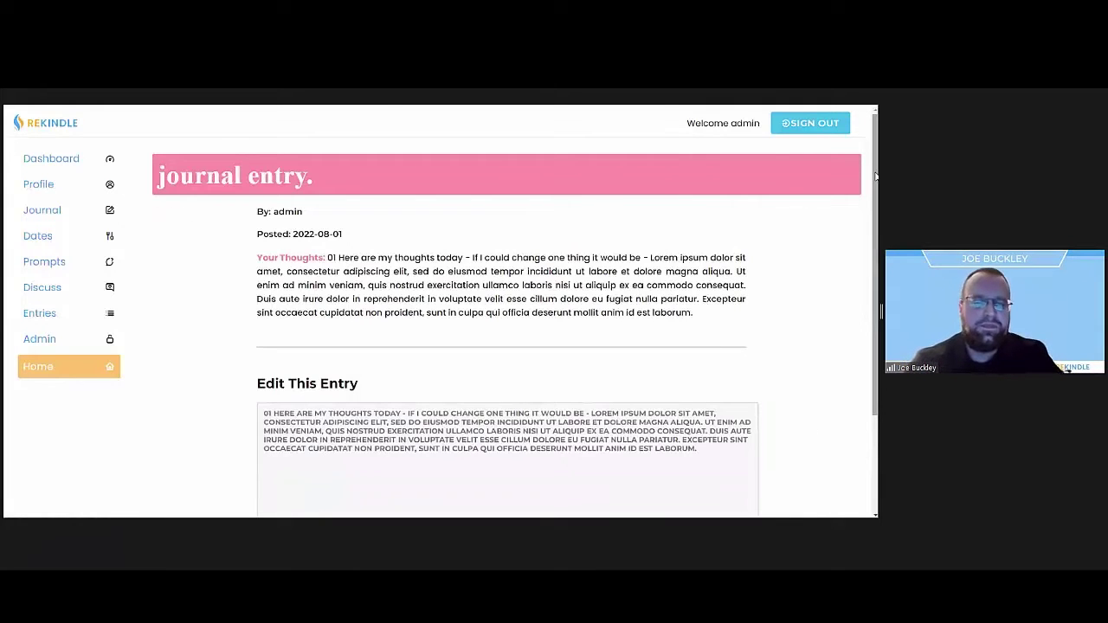
pyautogui.moveTo(875, 176)
pyautogui.mouseDown()
pyautogui.moveTo(874, 276)
pyautogui.moveTo(872, 192)
pyautogui.mouseUp()
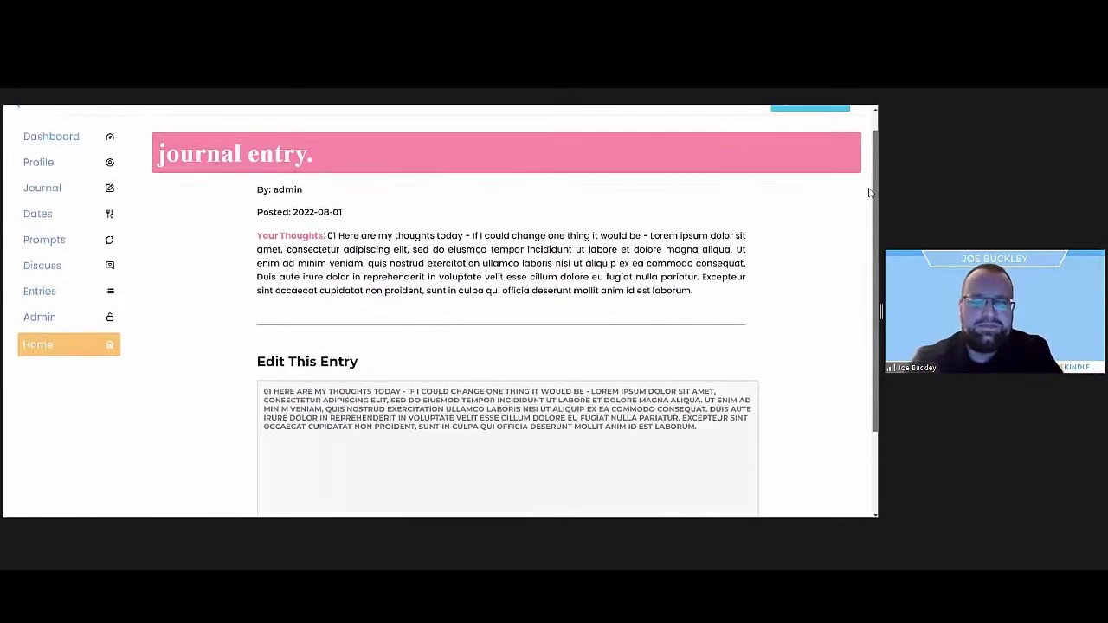
# On the Dates page, open the 2022-08-06 'Explore a new state or place' entry to read its experience
pyautogui.click(46, 219)
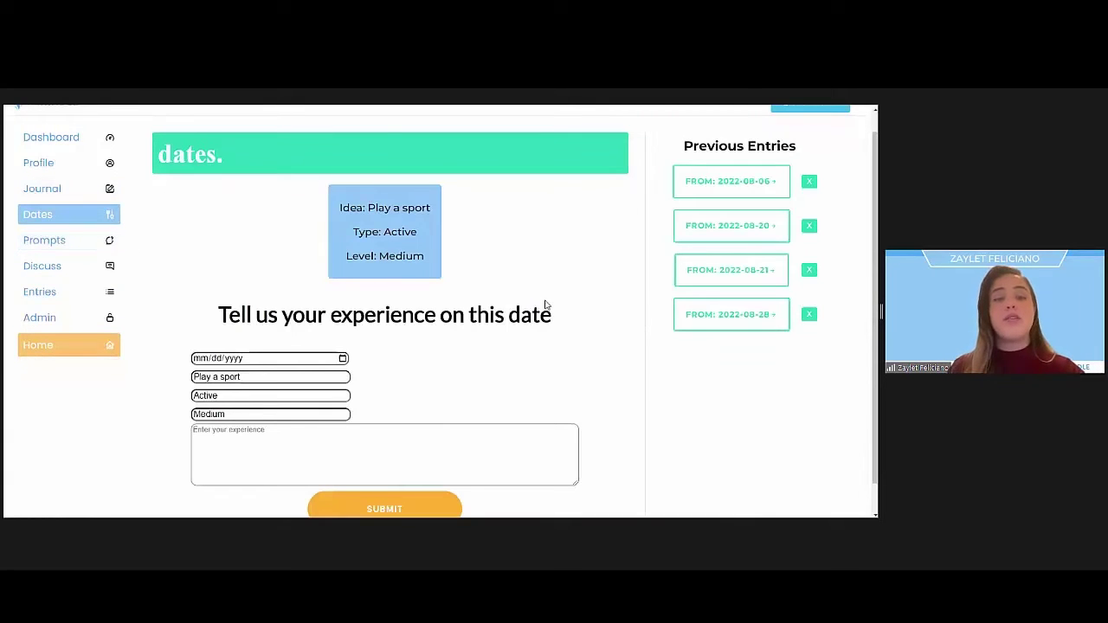
pyautogui.click(342, 358)
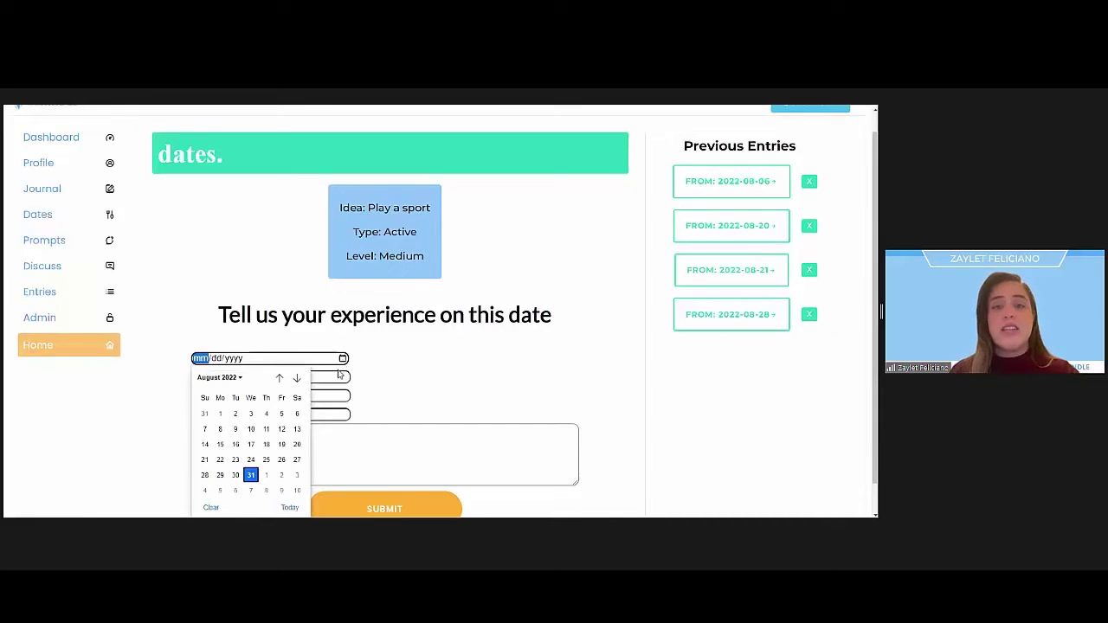
pyautogui.click(382, 430)
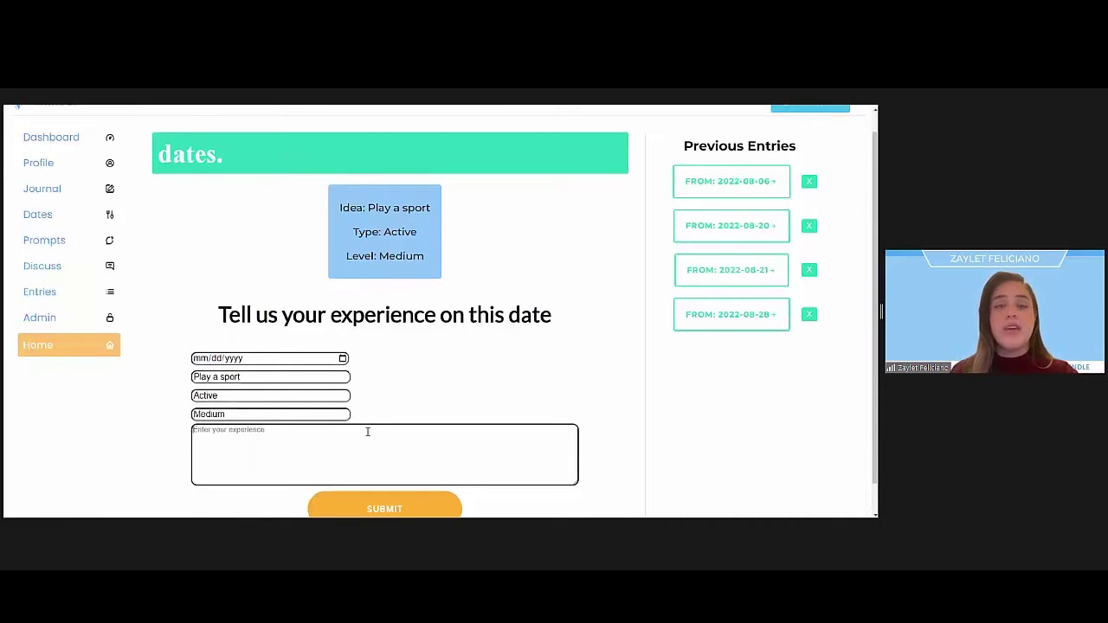
pyautogui.moveTo(873, 264)
pyautogui.mouseDown()
pyautogui.moveTo(870, 297)
pyautogui.moveTo(874, 234)
pyautogui.mouseUp()
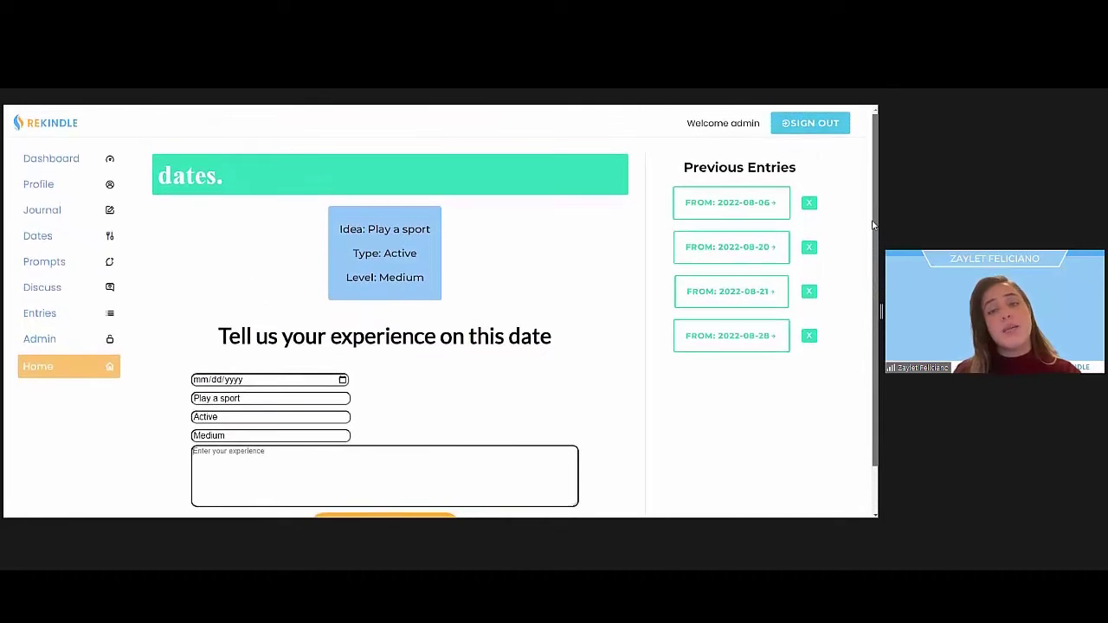
pyautogui.click(692, 204)
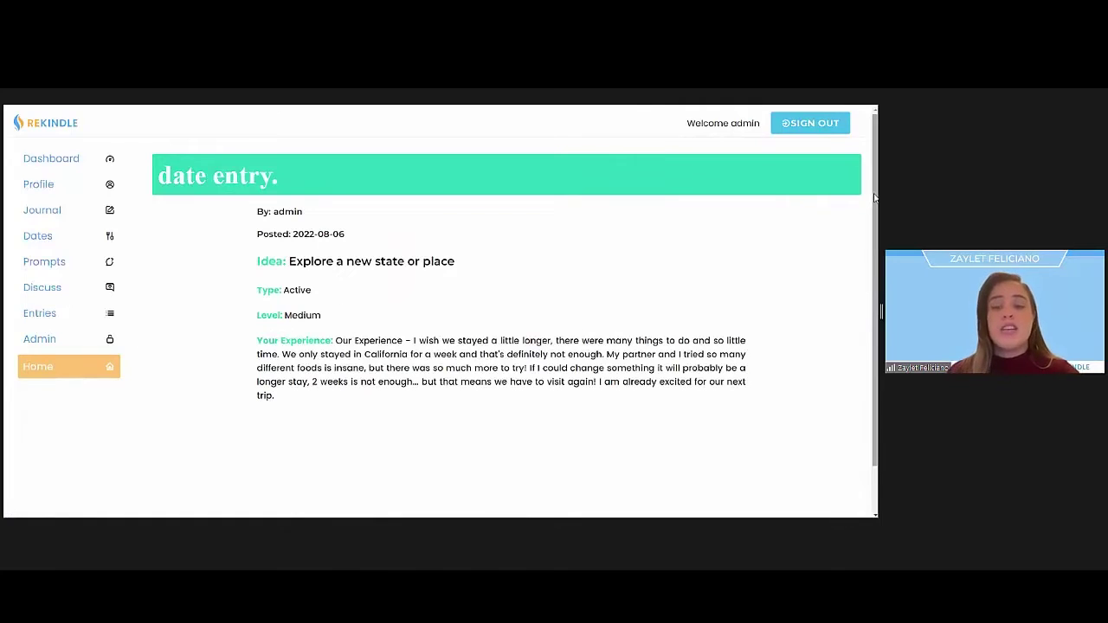
pyautogui.moveTo(874, 198)
pyautogui.mouseDown()
pyautogui.moveTo(874, 220)
pyautogui.moveTo(873, 197)
pyautogui.mouseUp()
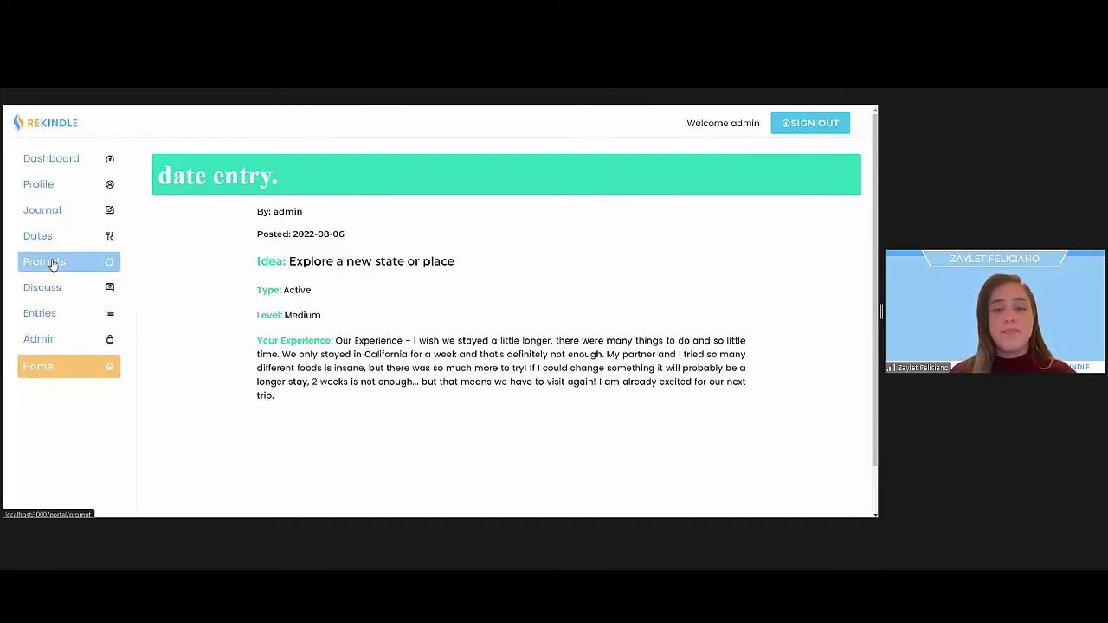
# View the 2022-08-02 prompt entry, then open Discuss with its drinks-with-anyone question
pyautogui.click(53, 264)
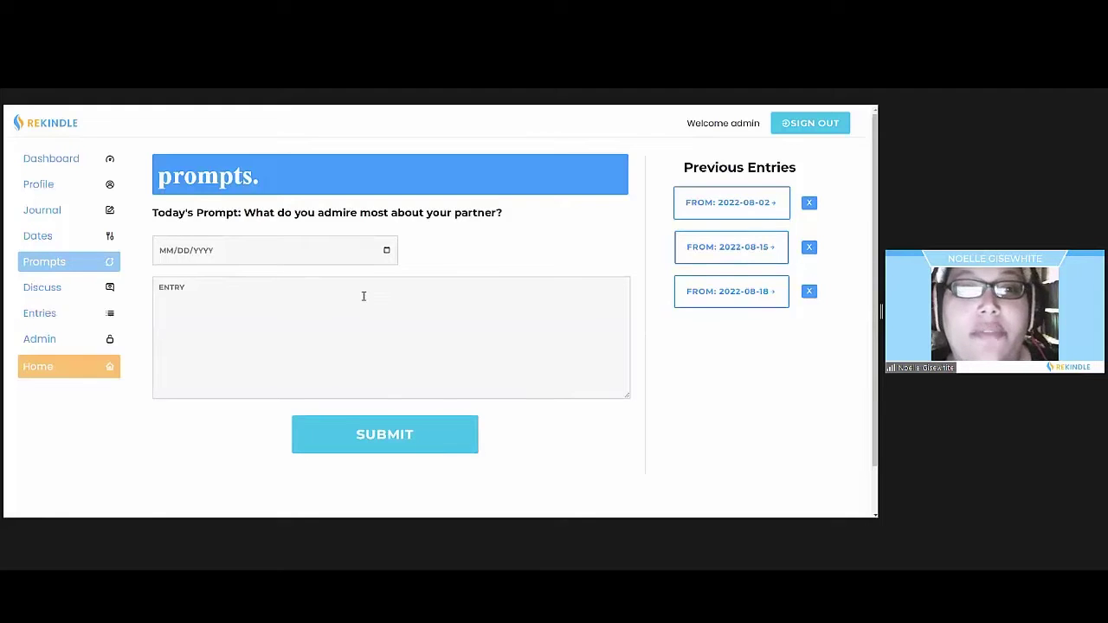
pyautogui.click(717, 216)
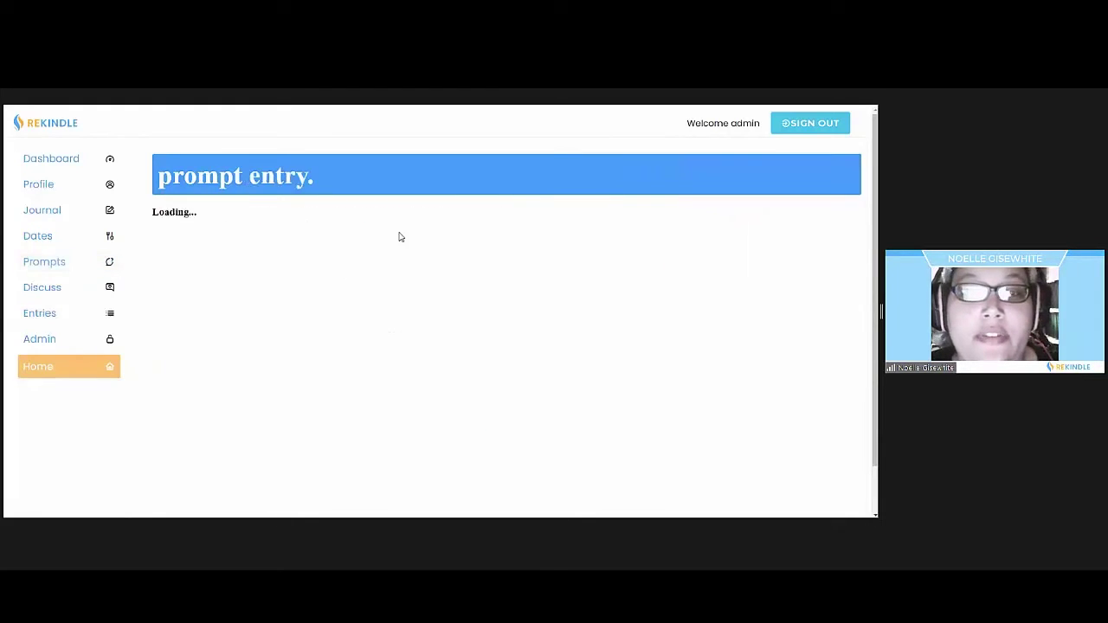
pyautogui.click(48, 293)
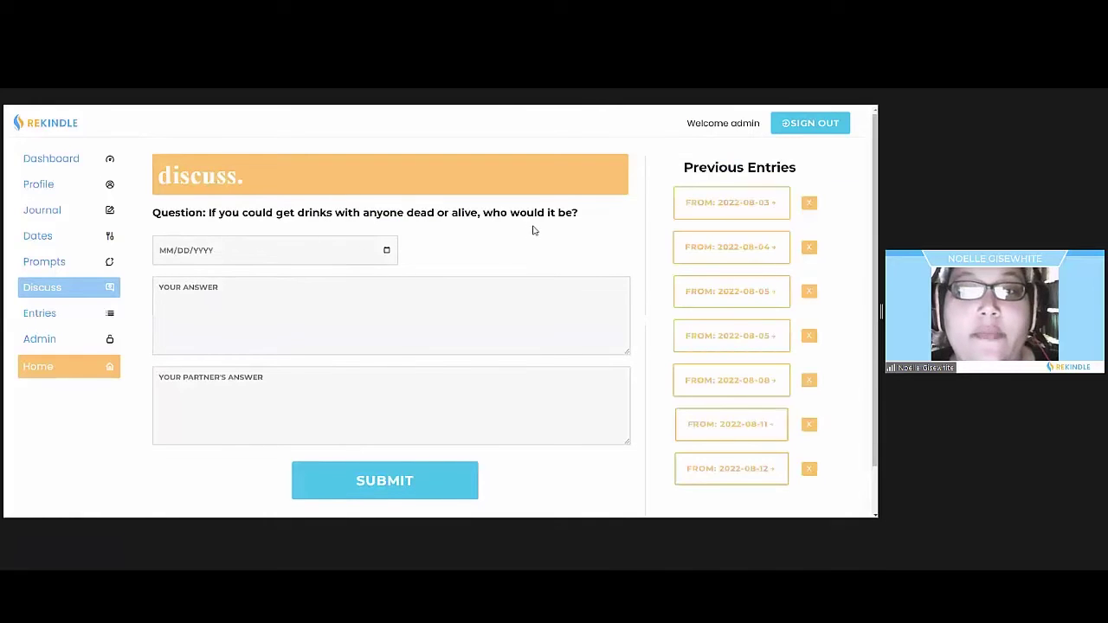
# Open the Admin view of all entries and scroll through its Prompts and Dates cards
pyautogui.click(35, 318)
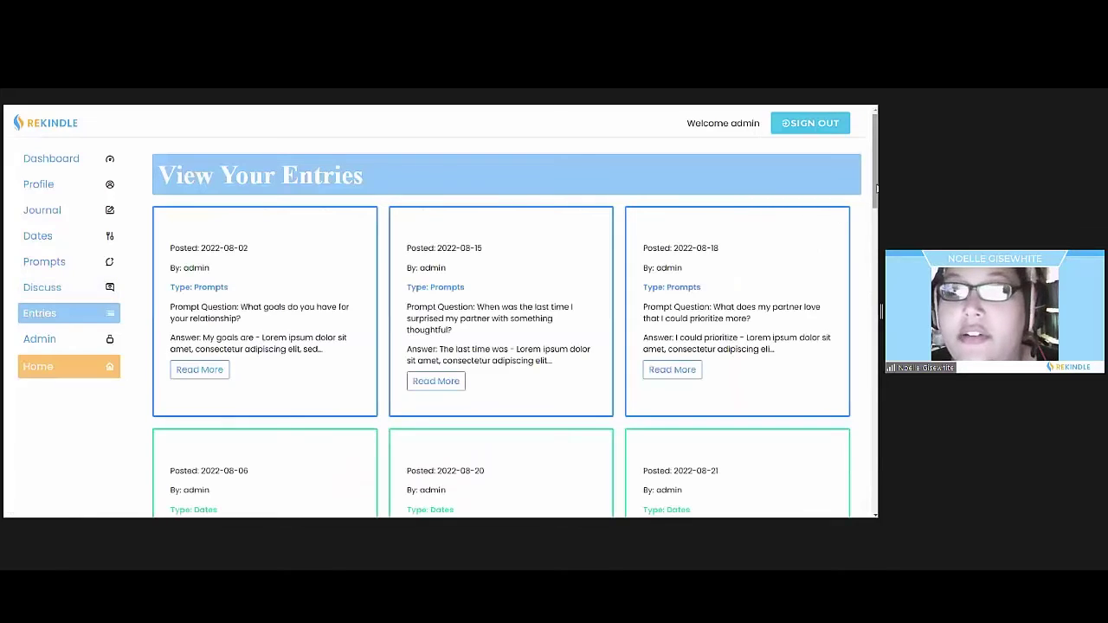
pyautogui.moveTo(875, 190)
pyautogui.mouseDown()
pyautogui.moveTo(856, 306)
pyautogui.moveTo(865, 186)
pyautogui.moveTo(794, 178)
pyautogui.mouseUp()
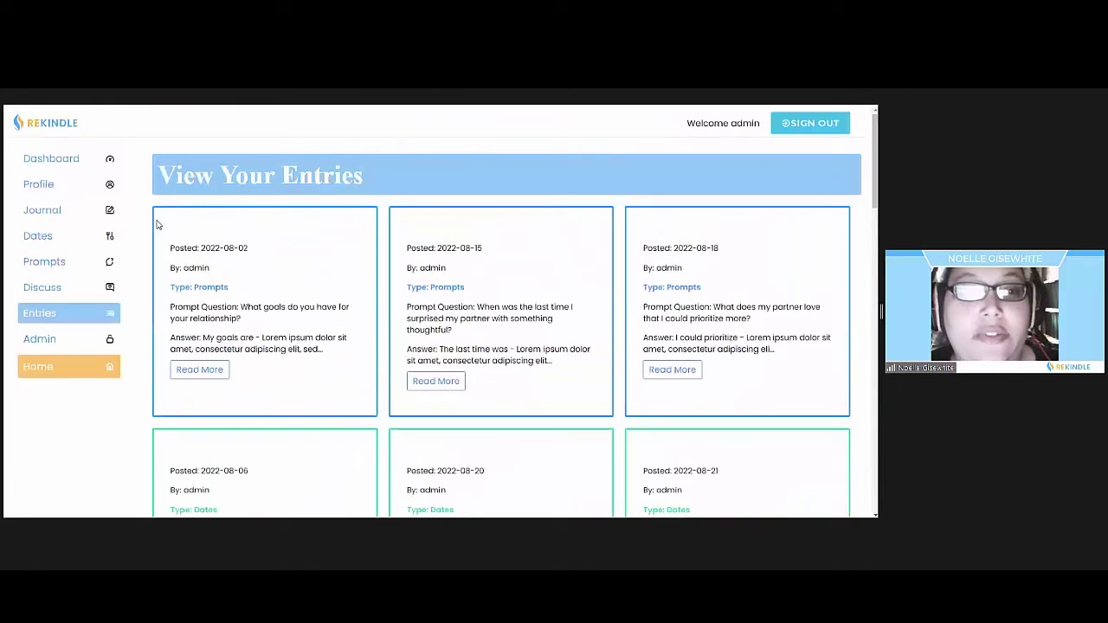
pyautogui.click(66, 339)
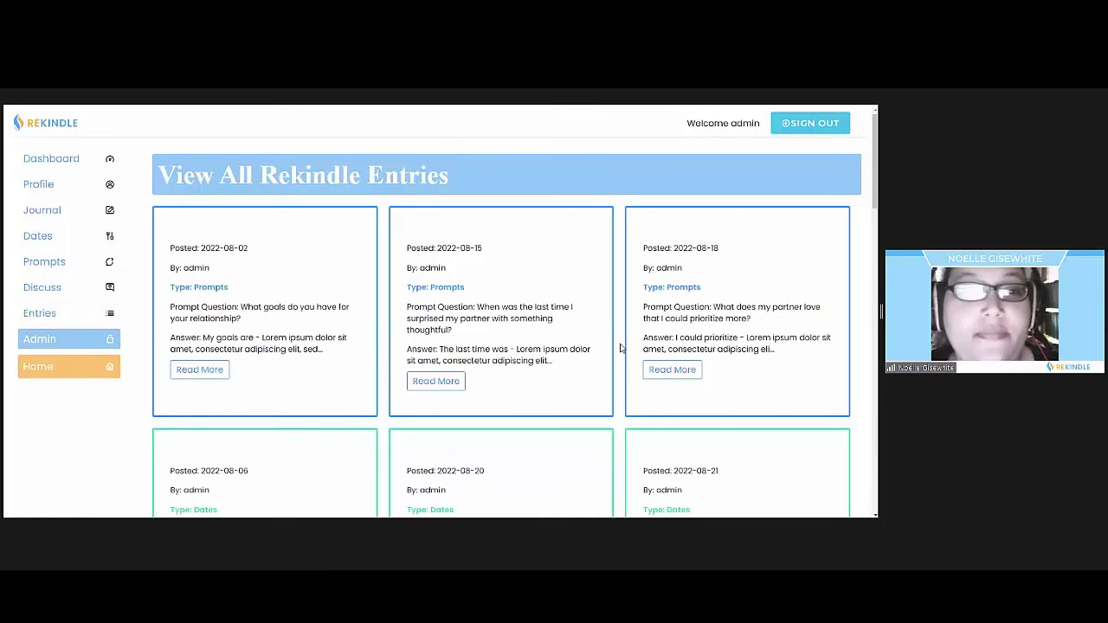
pyautogui.scroll(-3, 620, 347)
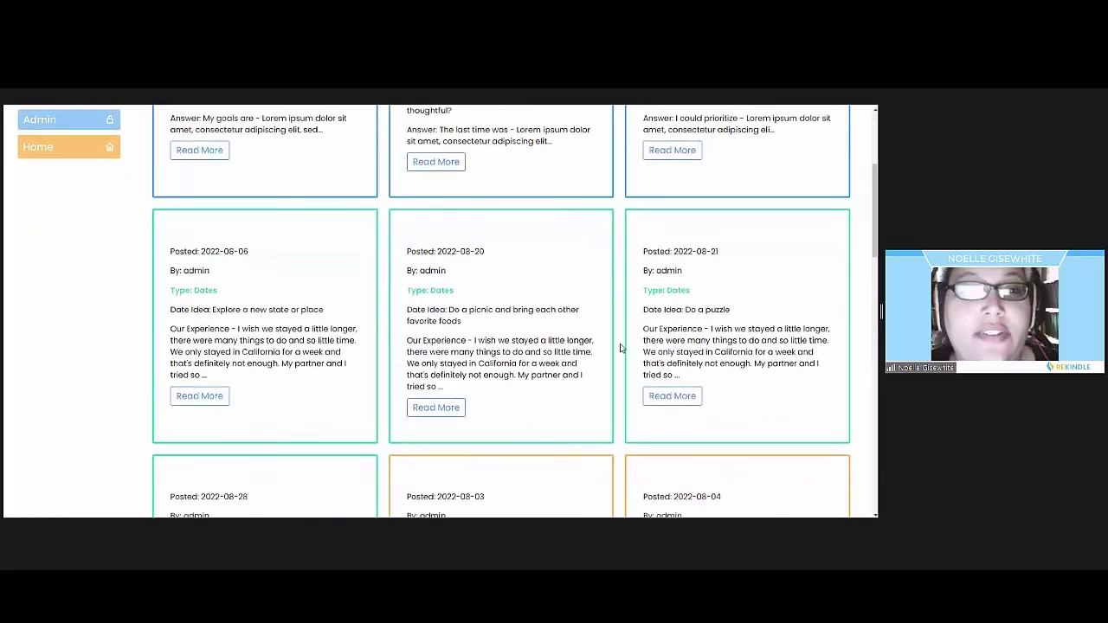
pyautogui.scroll(3, 620, 348)
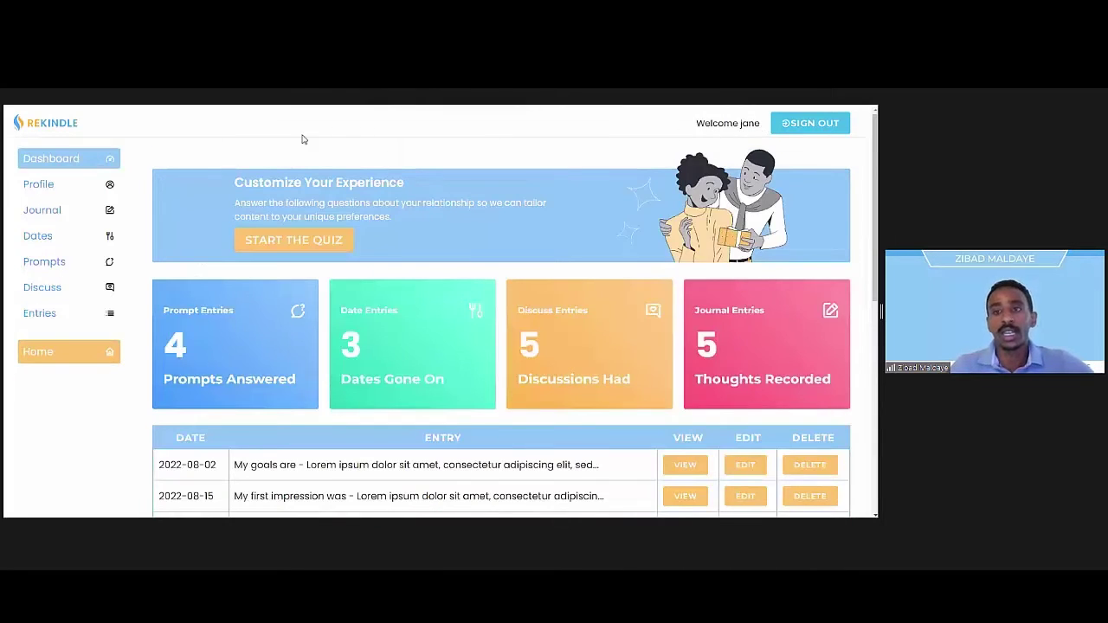
# Visit the Profile, Journal, Dates and Entries pages, then return to the 'Rekindle The Love Flame' home page
pyautogui.click(38, 186)
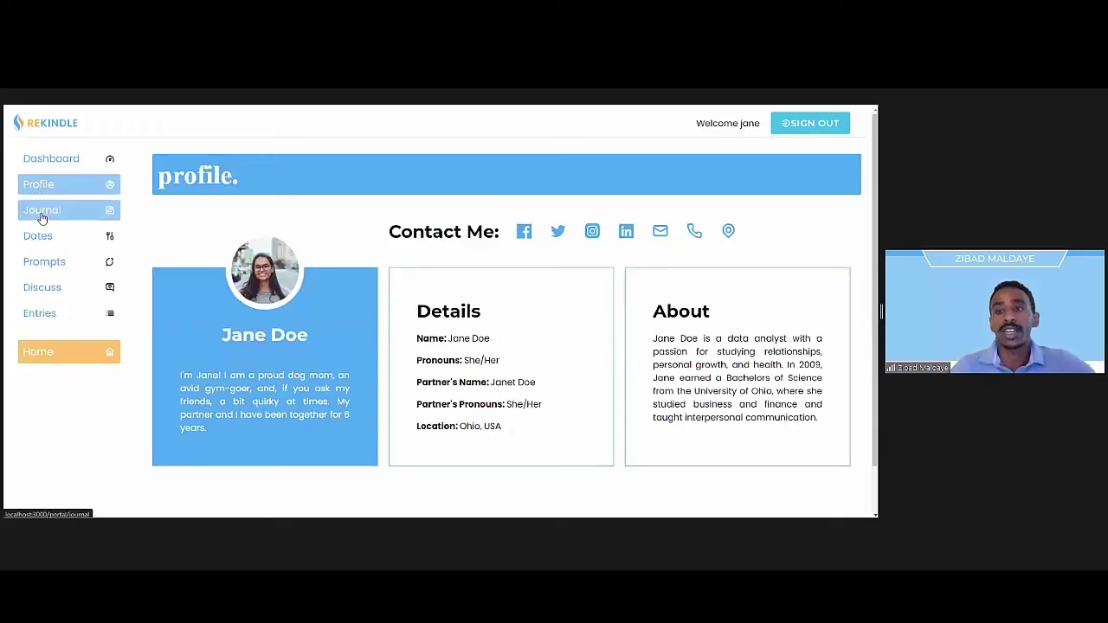
pyautogui.click(42, 211)
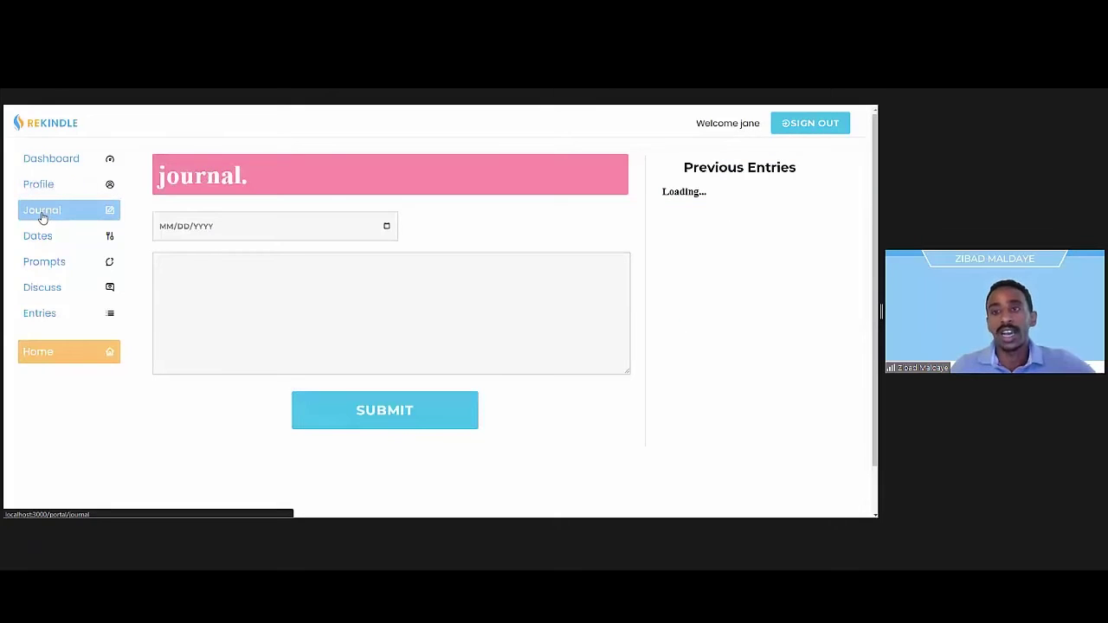
pyautogui.click(39, 240)
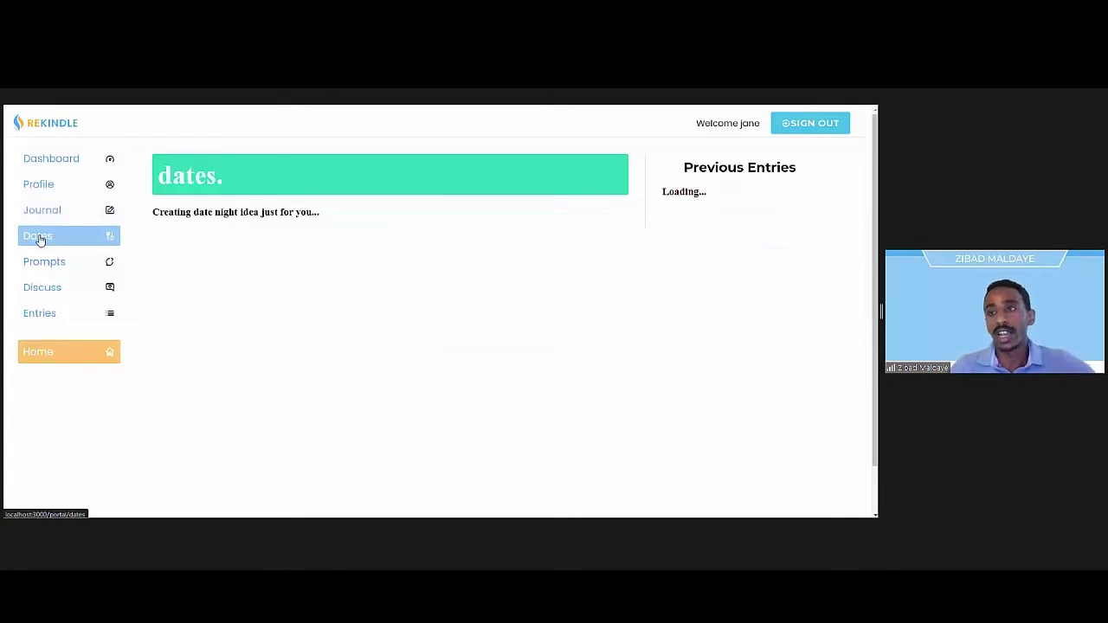
pyautogui.click(41, 318)
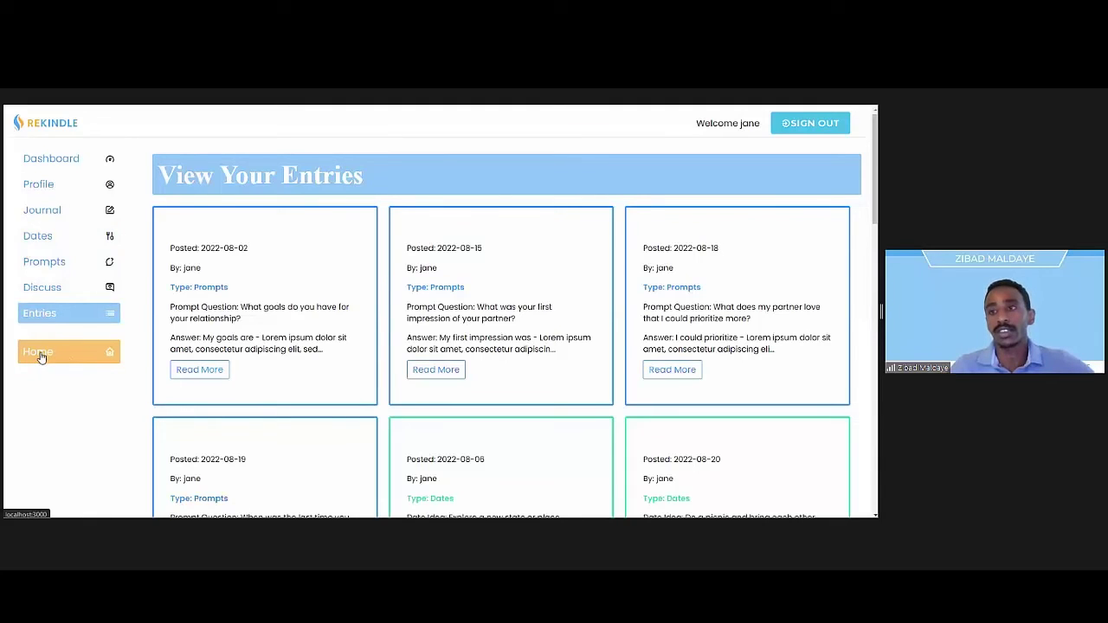
pyautogui.click(39, 354)
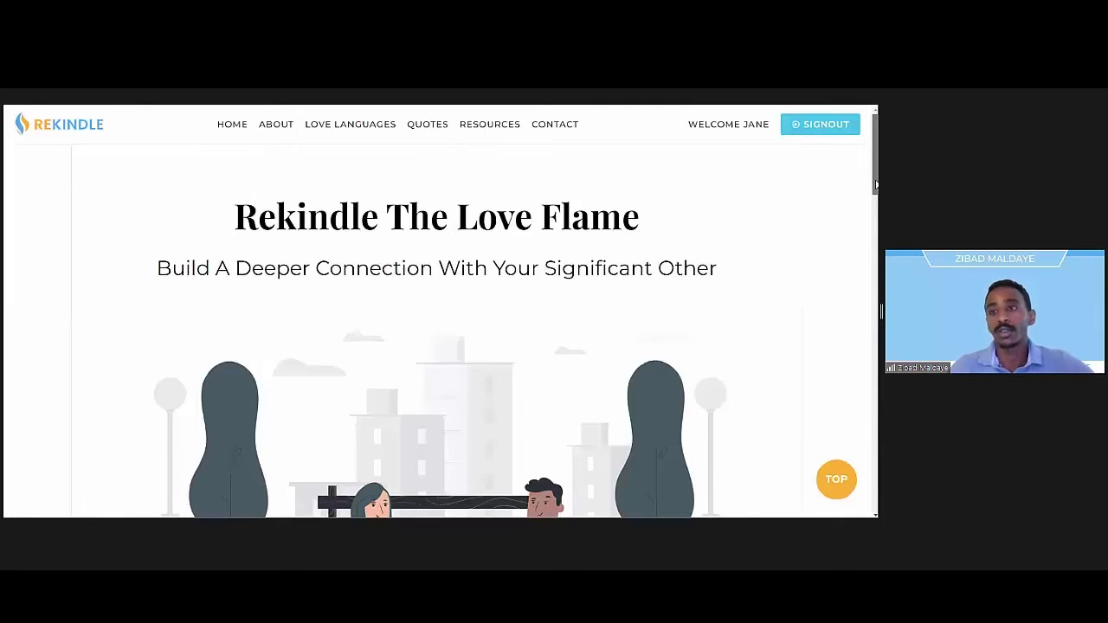
# Scroll the home page to its footer and back, then browse the Love Languages, Quotes and Resources pages
pyautogui.moveTo(875, 184)
pyautogui.mouseDown()
pyautogui.moveTo(858, 379)
pyautogui.moveTo(872, 508)
pyautogui.mouseUp()
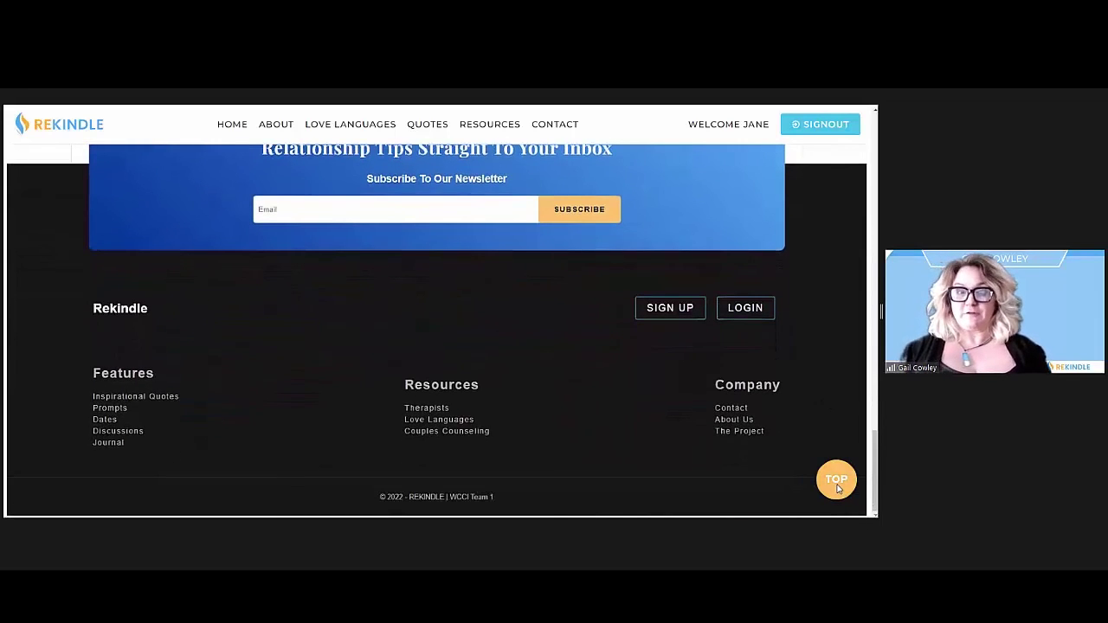
pyautogui.click(837, 488)
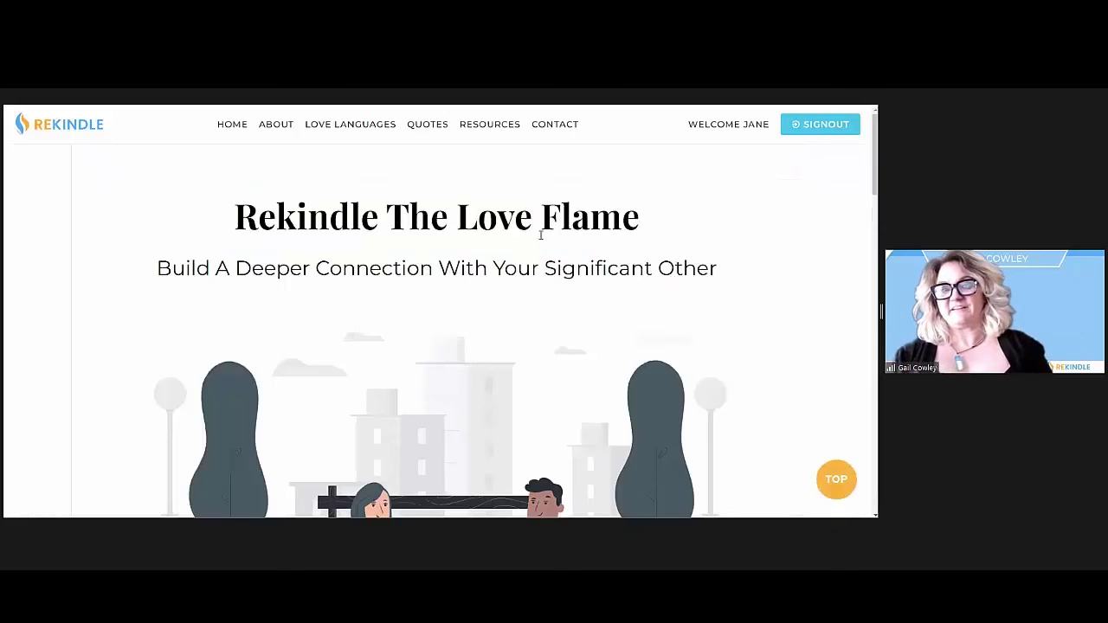
pyautogui.click(369, 131)
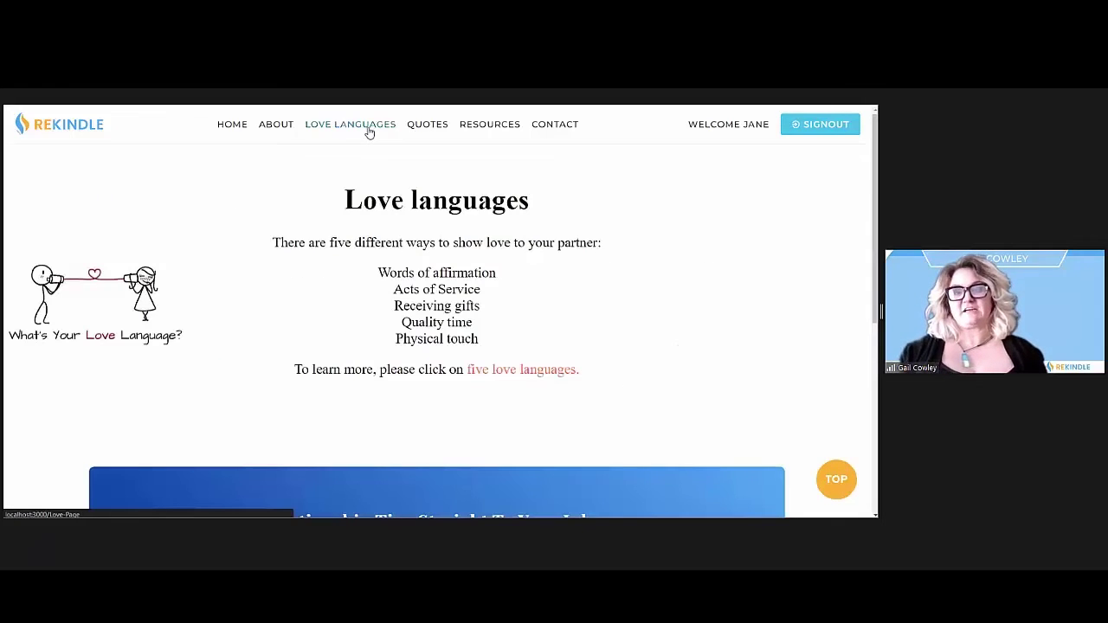
pyautogui.click(422, 132)
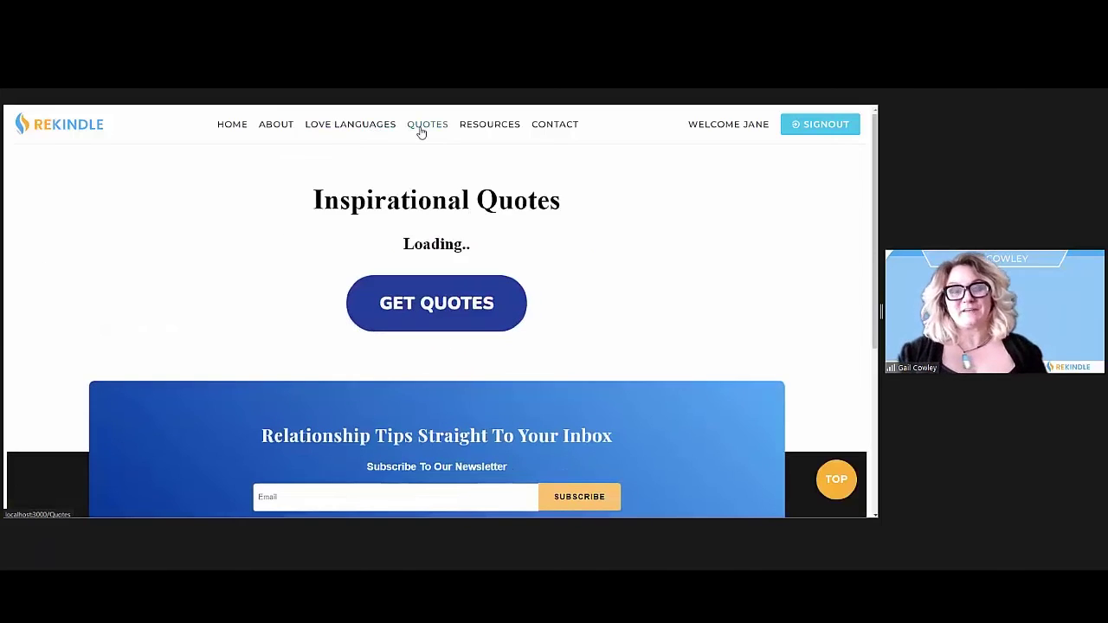
pyautogui.click(510, 129)
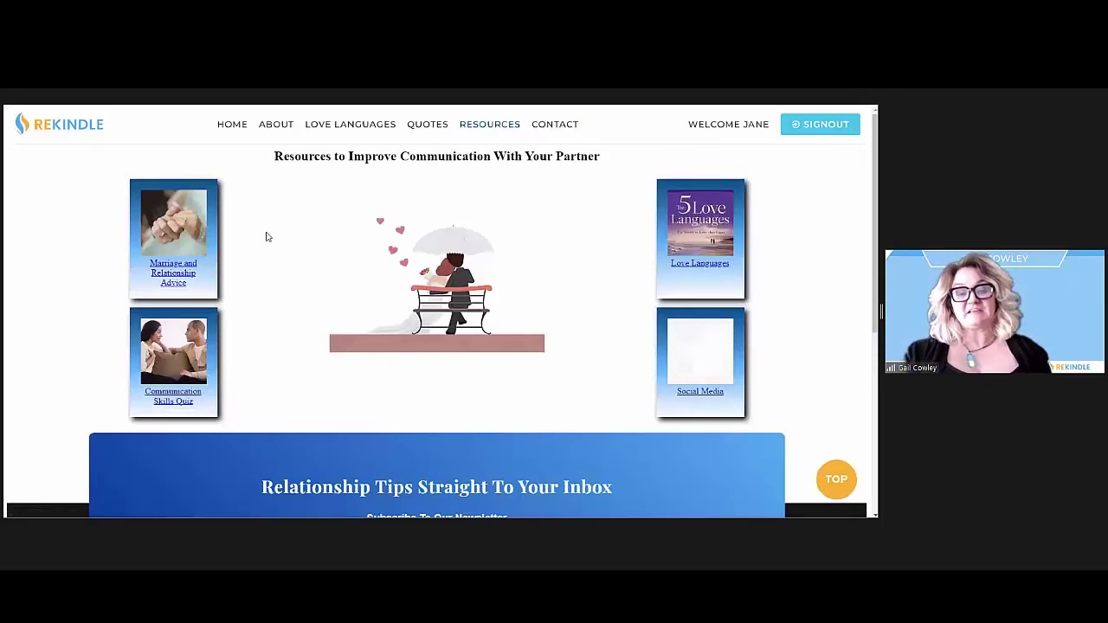
# Follow the Marriage and Relationship Advice resource to marriage.com and scroll its article list
pyautogui.rightClick(188, 268)
pyautogui.click(224, 271)
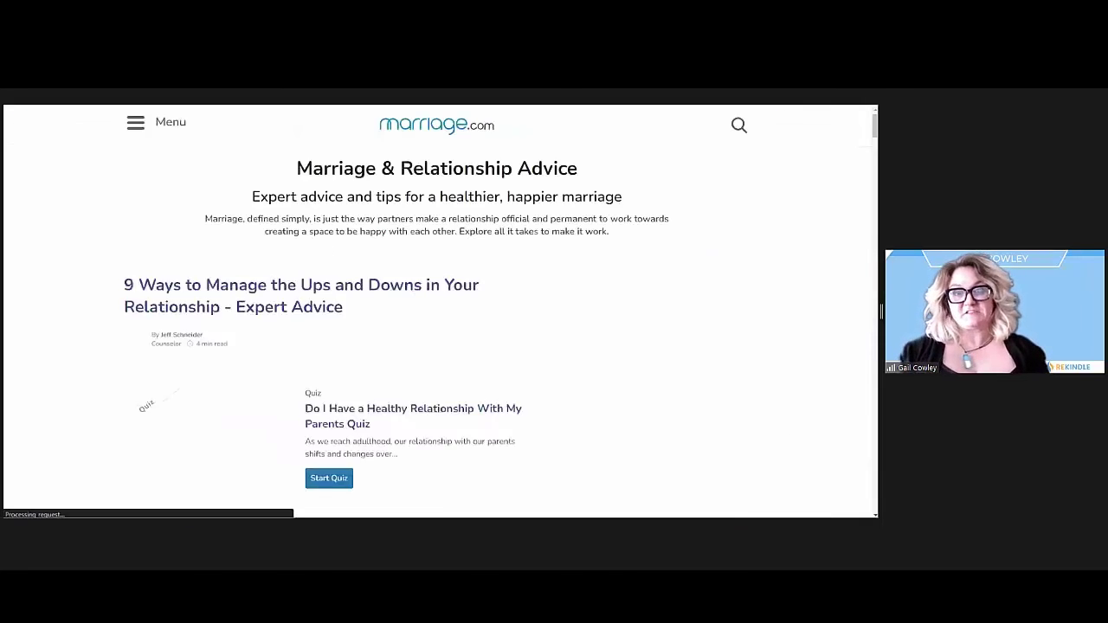
pyautogui.scroll(-3, 486, 212)
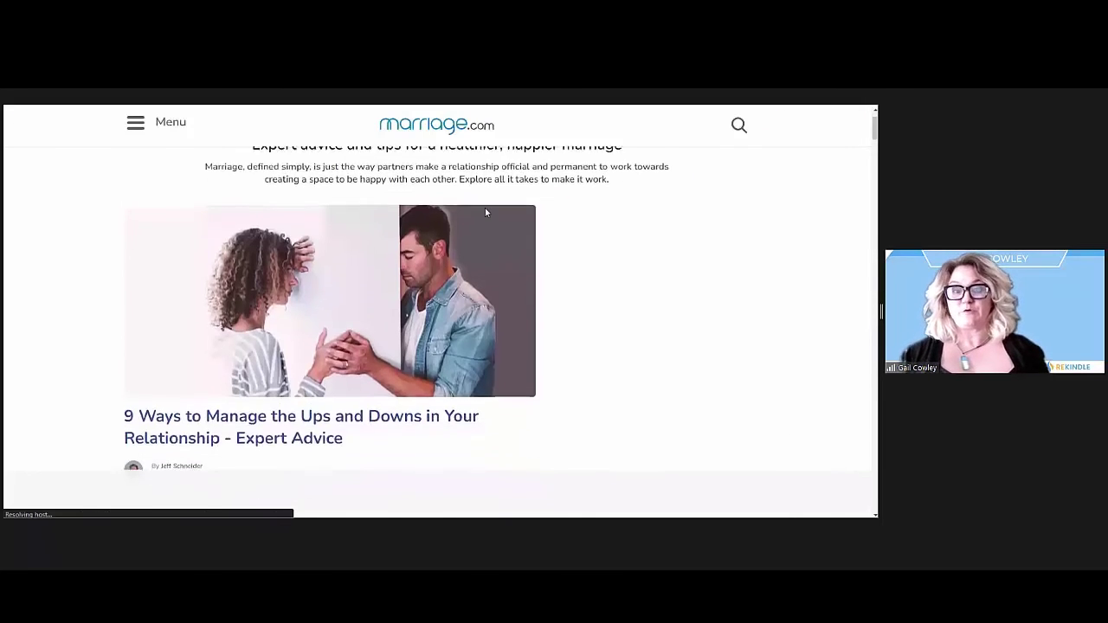
pyautogui.scroll(-1, 485, 212)
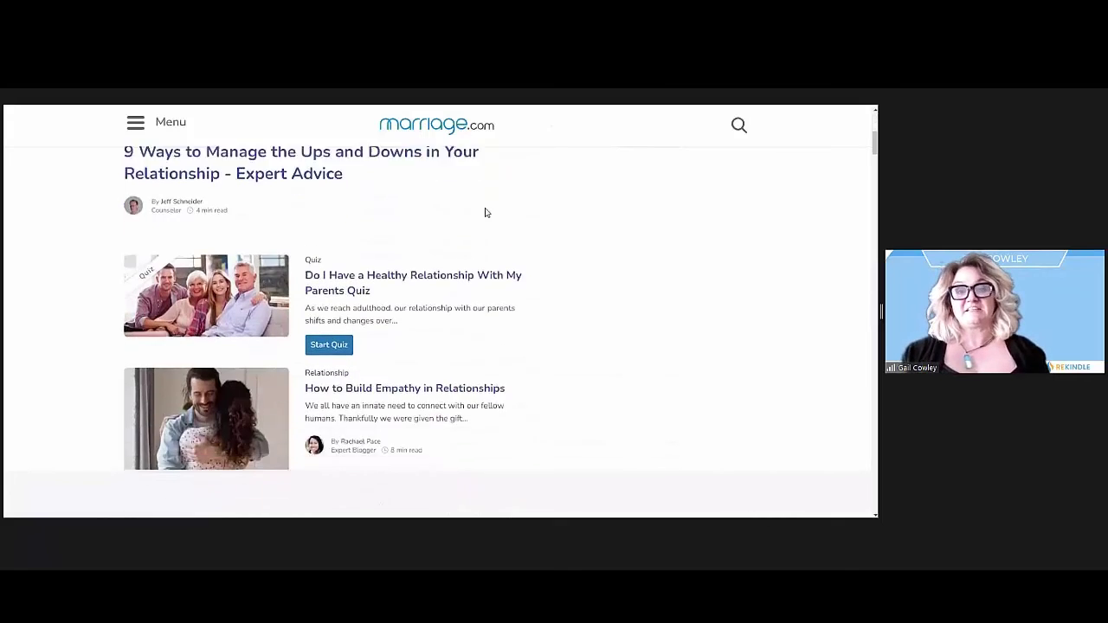
pyautogui.scroll(-2, 486, 212)
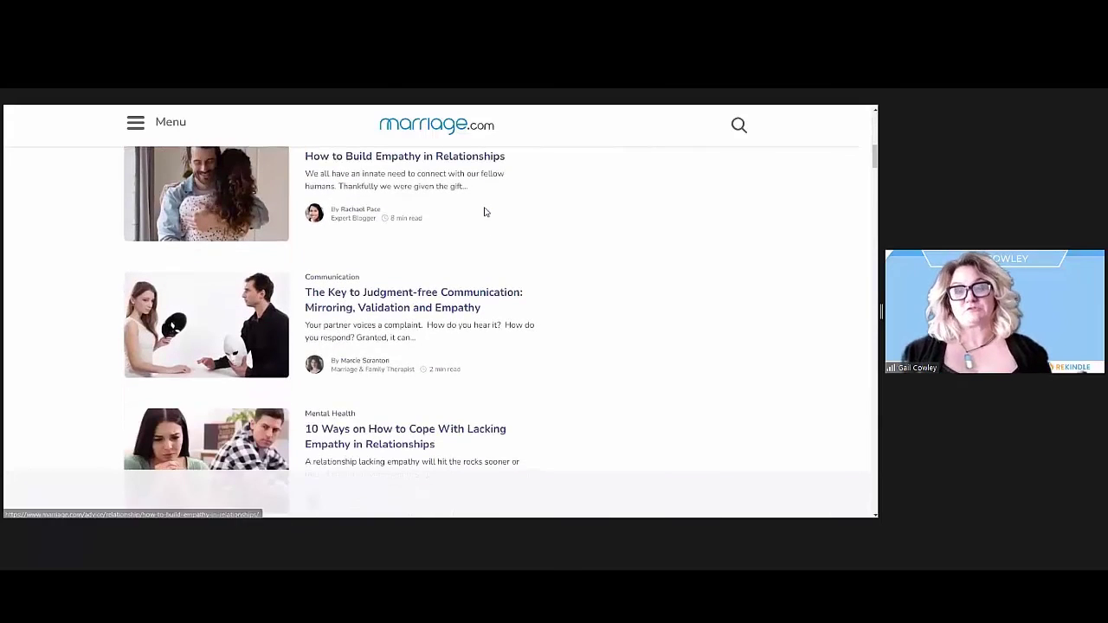
pyautogui.scroll(1, 581, 153)
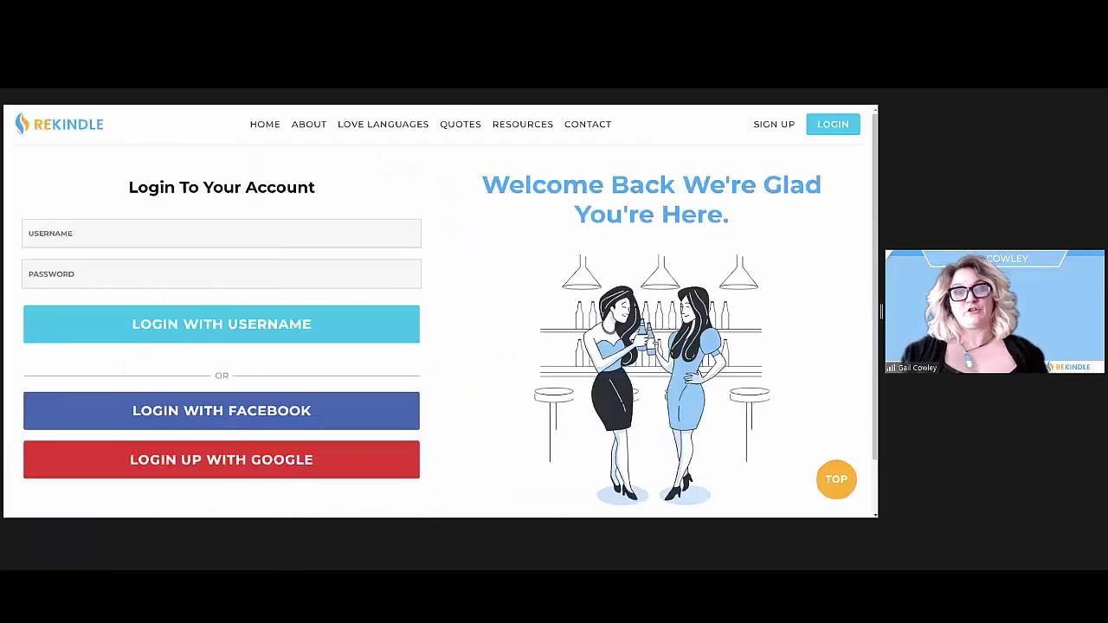
# Visit the About page, then the Contact ReKindle page with its form and team cards
pyautogui.click(303, 127)
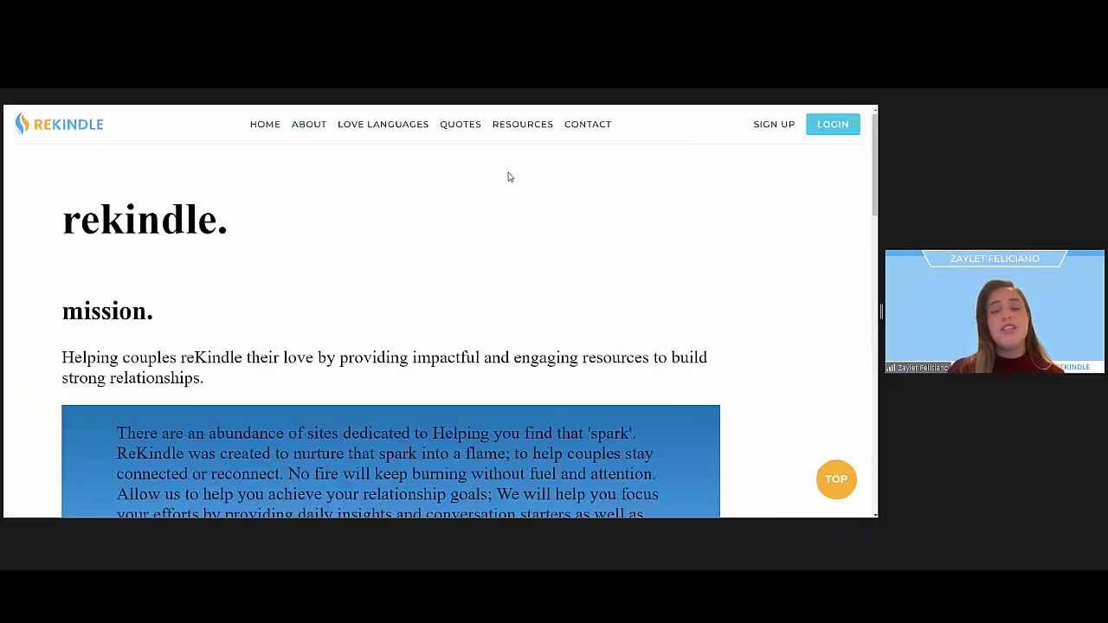
pyautogui.click(585, 128)
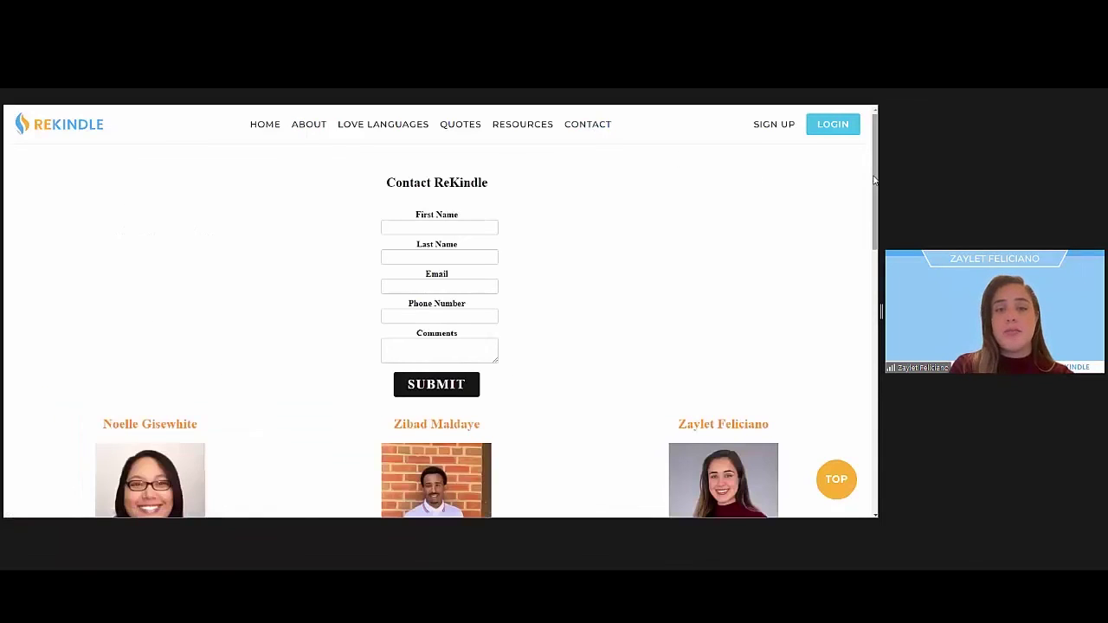